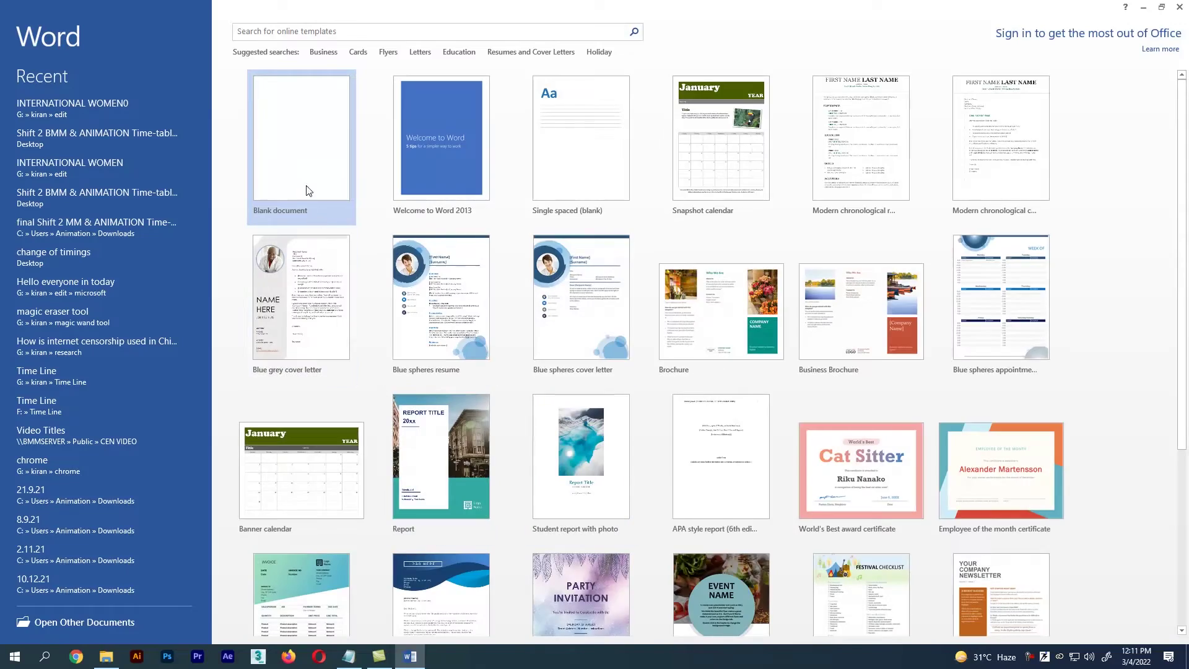
# Step: Create a new blank document and show the Design tab's page background options
pyautogui.click(302, 176)
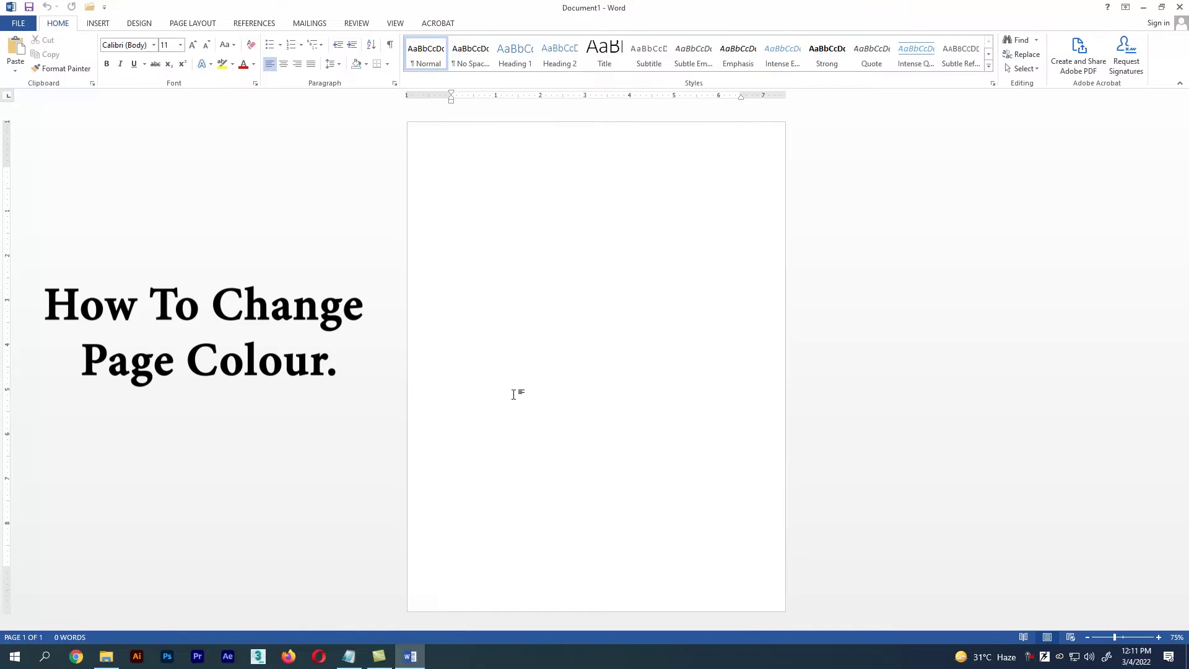
pyautogui.click(152, 27)
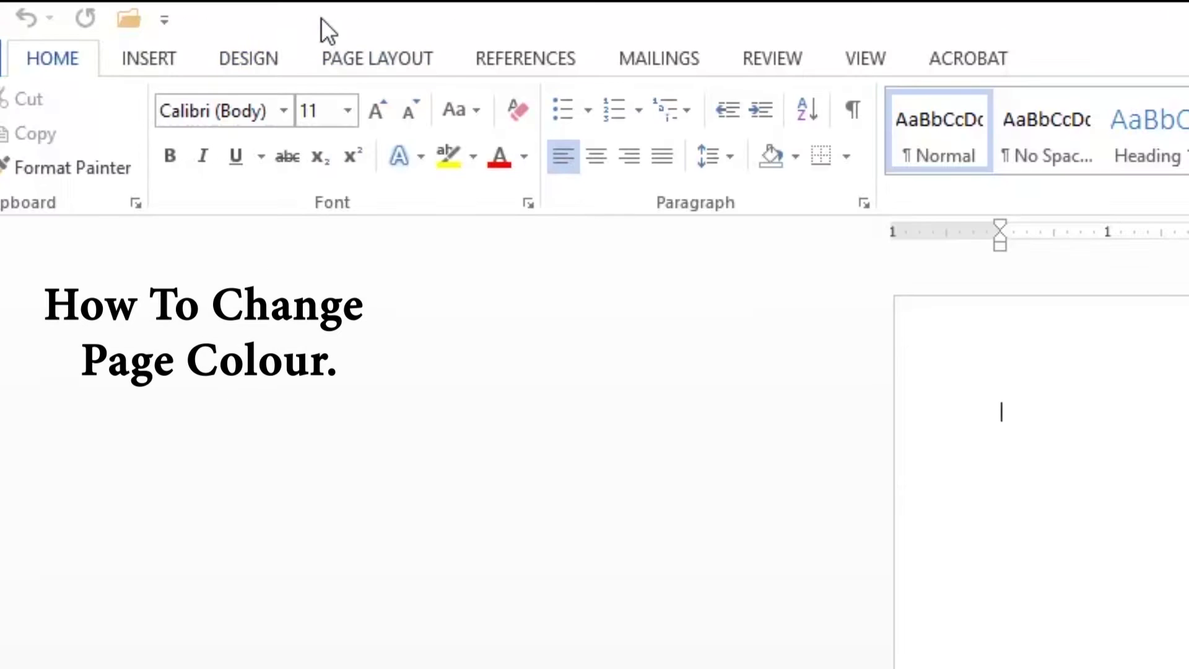
pyautogui.click(151, 22)
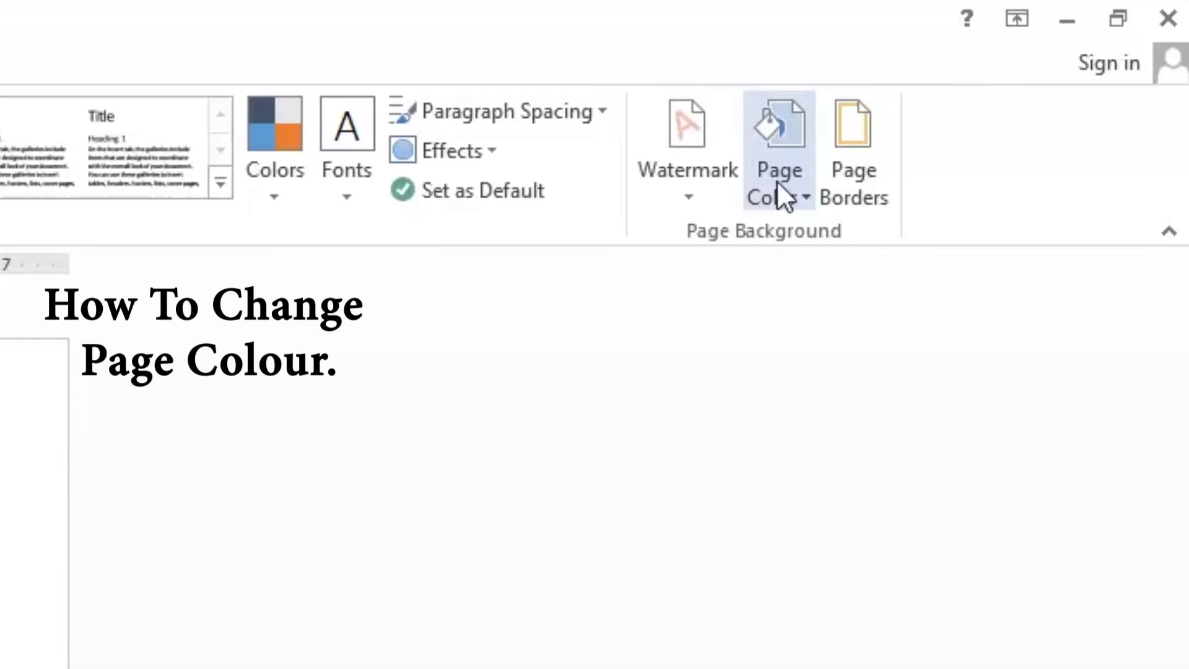
pyautogui.click(1041, 69)
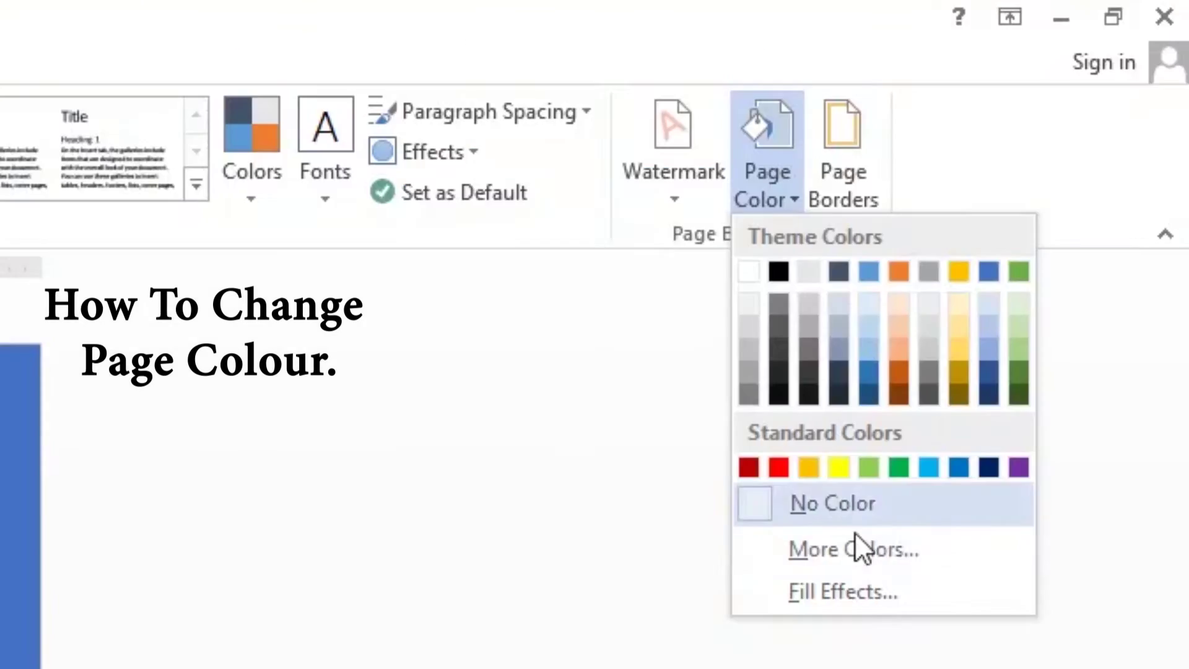
pyautogui.click(845, 548)
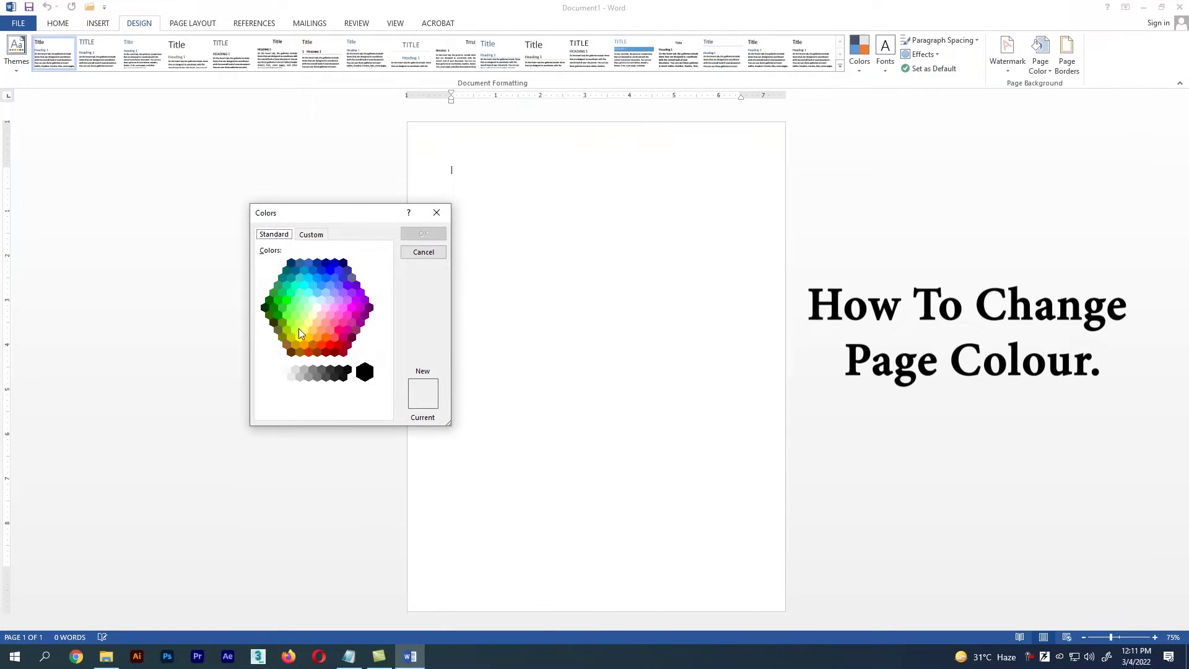
pyautogui.click(334, 308)
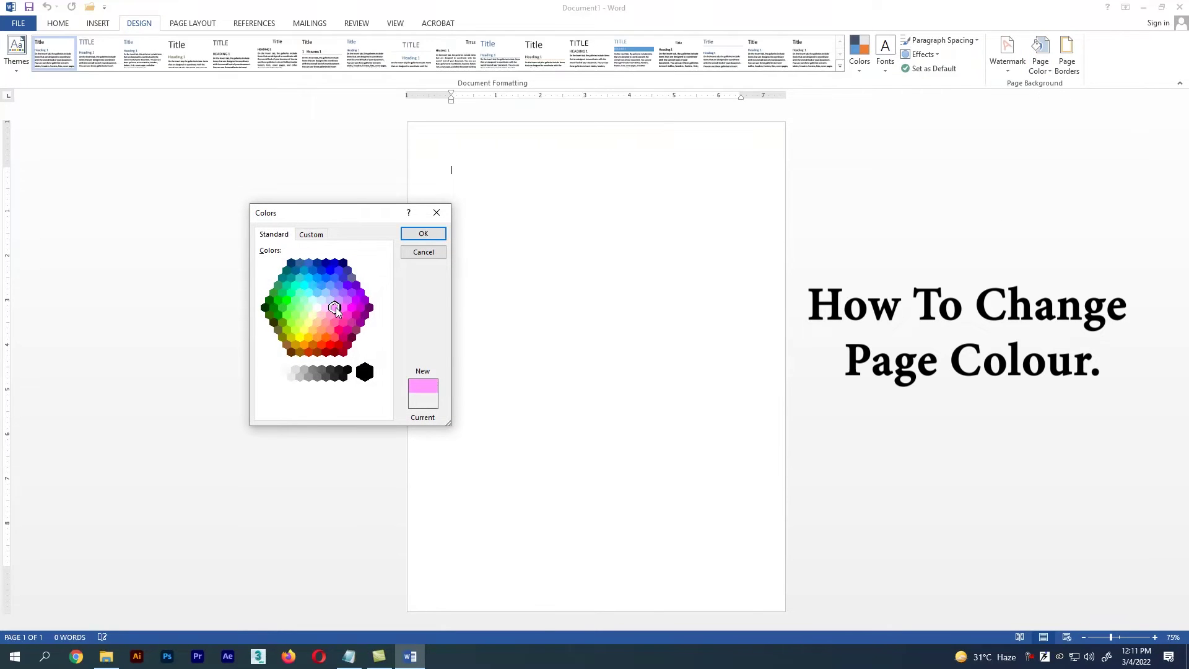
pyautogui.click(311, 236)
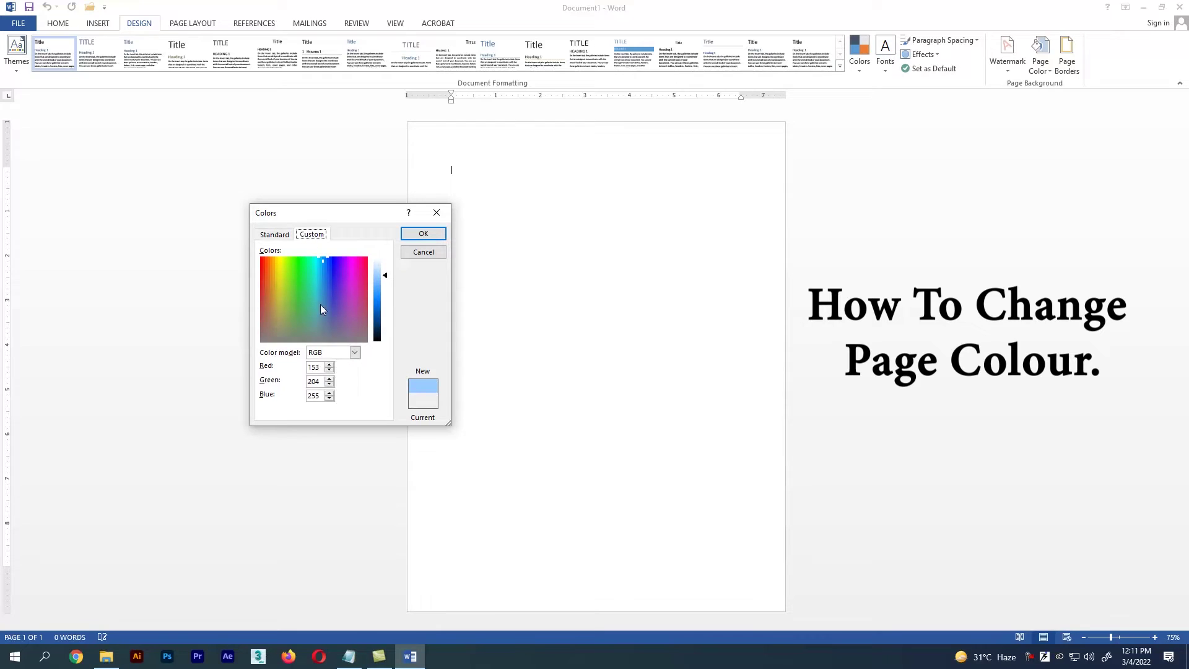
pyautogui.click(348, 274)
pyautogui.moveTo(379, 296); pyautogui.dragTo(379, 279)
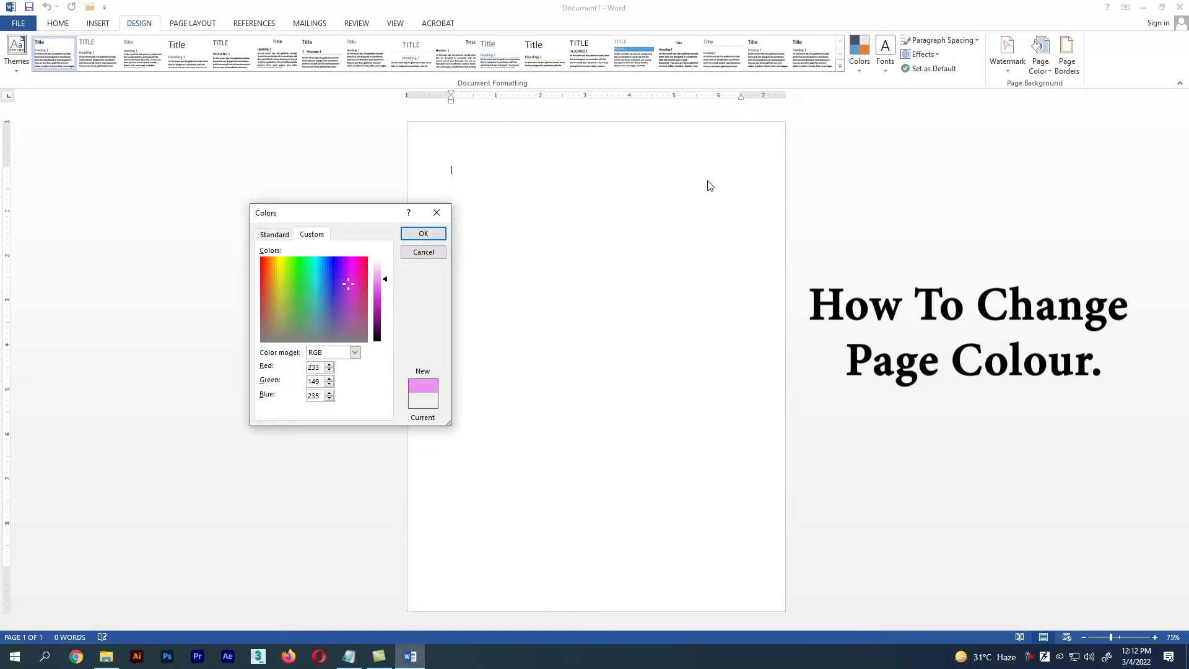
pyautogui.click(437, 214)
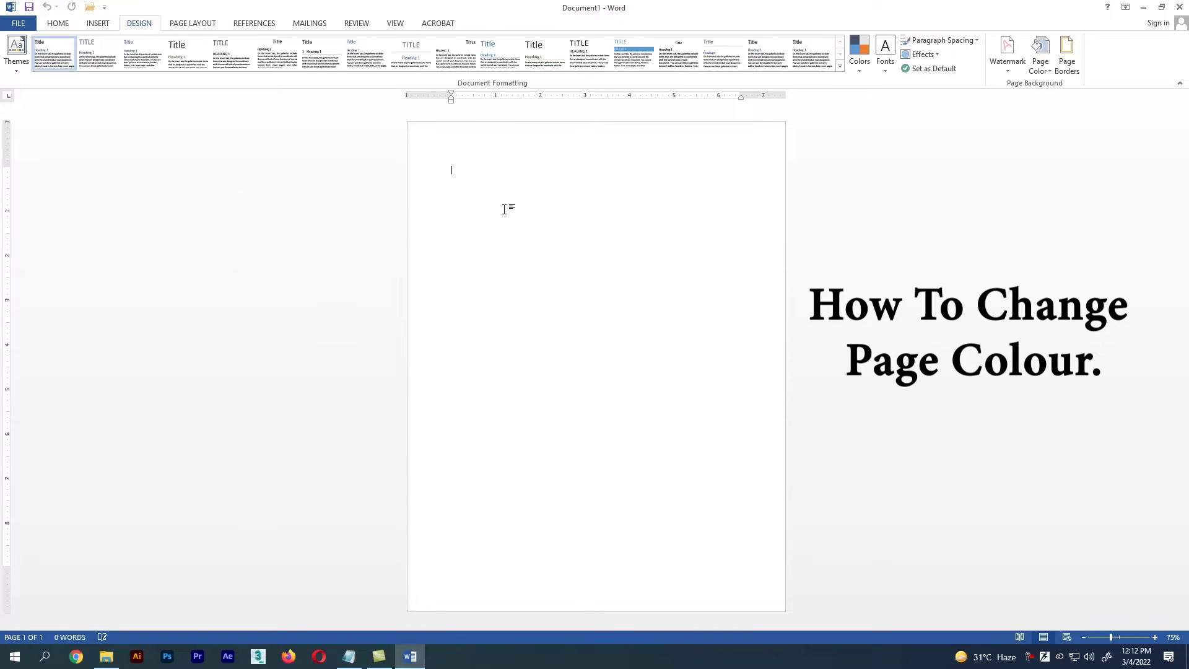
# Step: Set the page colour to light peach (Orange, Accent 2, Lighter 60%)
pyautogui.click(1045, 74)
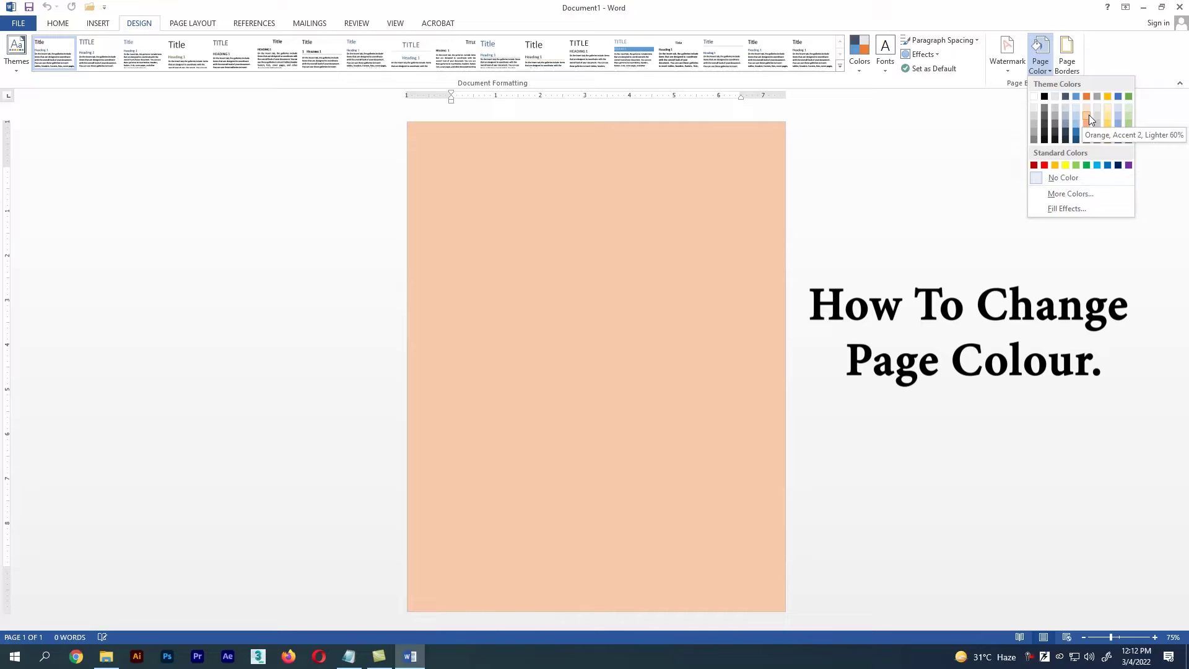
pyautogui.click(1088, 116)
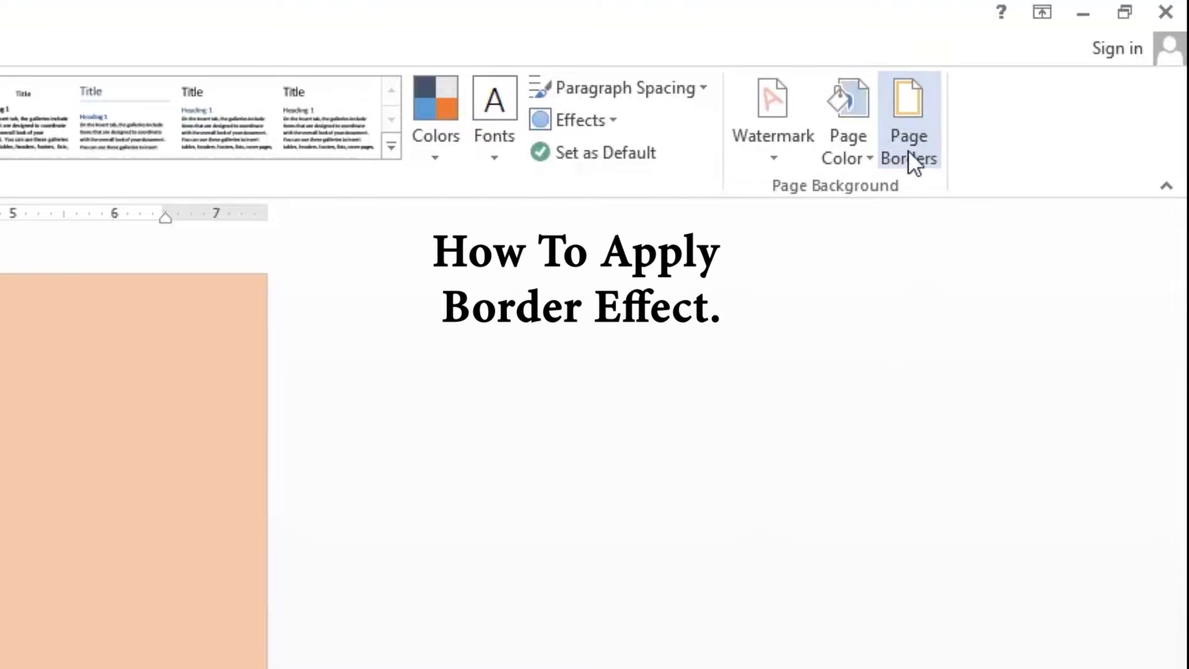
# Step: In Page Borders, choose a Box setting with a plain solid line style
pyautogui.click(1068, 70)
pyautogui.moveTo(640, 414); pyautogui.dragTo(0, 477)
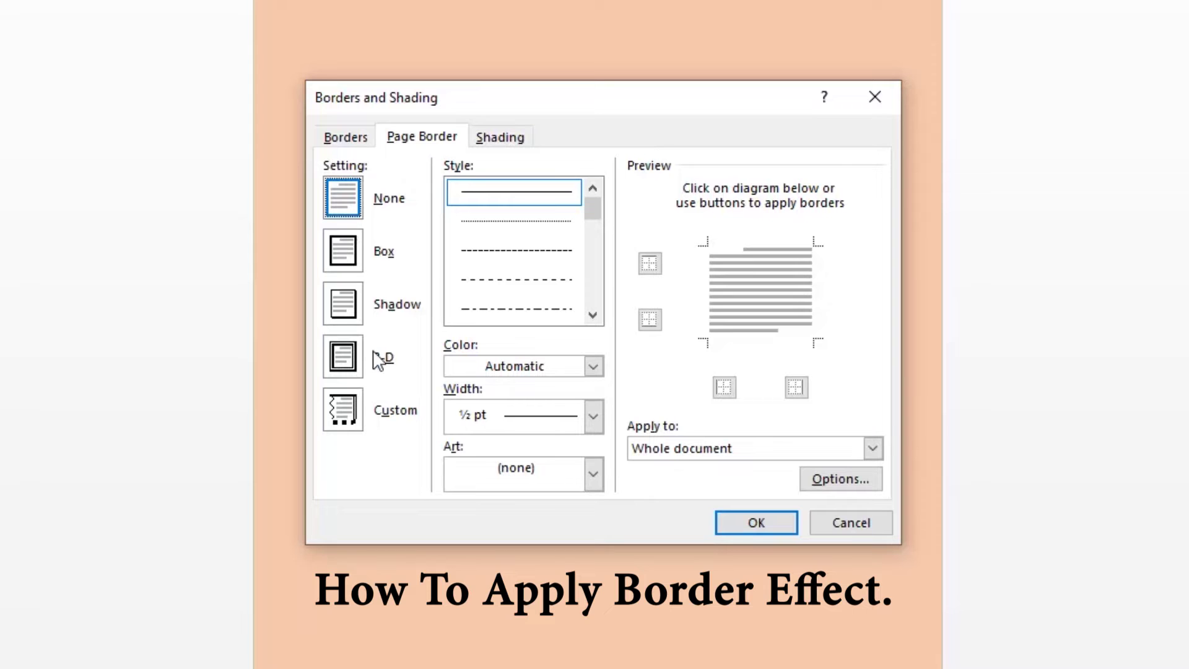
pyautogui.click(358, 268)
pyautogui.moveTo(593, 207); pyautogui.dragTo(595, 243)
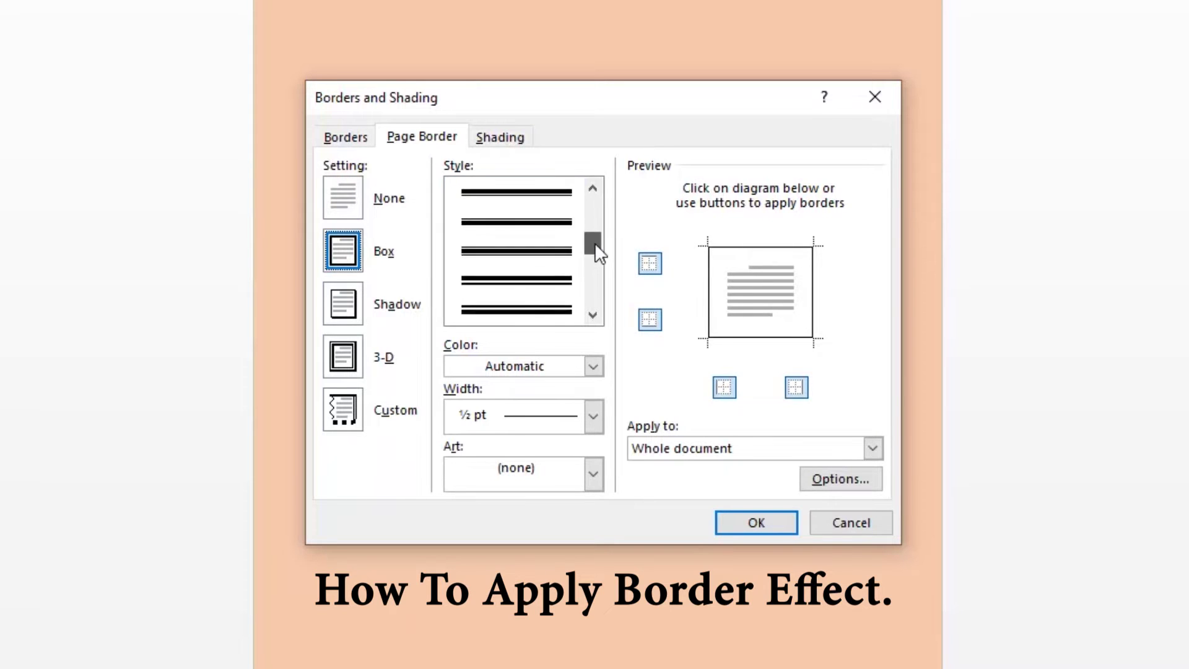
pyautogui.click(533, 308)
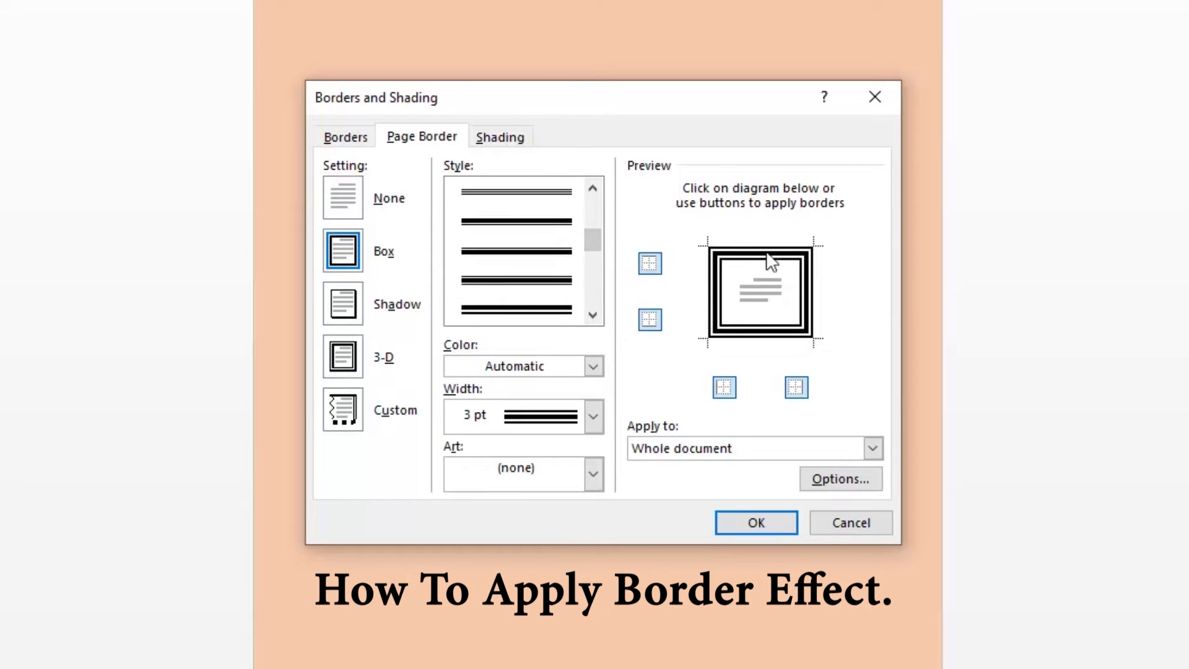
pyautogui.moveTo(595, 239); pyautogui.dragTo(595, 225)
pyautogui.click(545, 300)
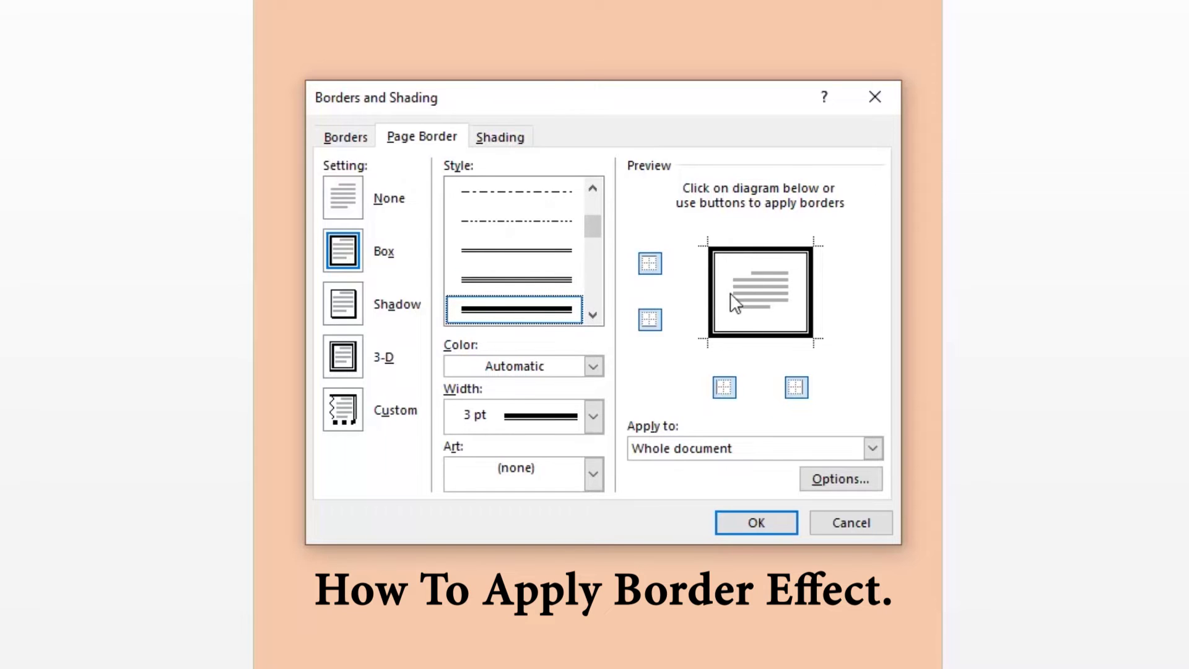
pyautogui.scroll(1, 519, 266)
pyautogui.click(519, 277)
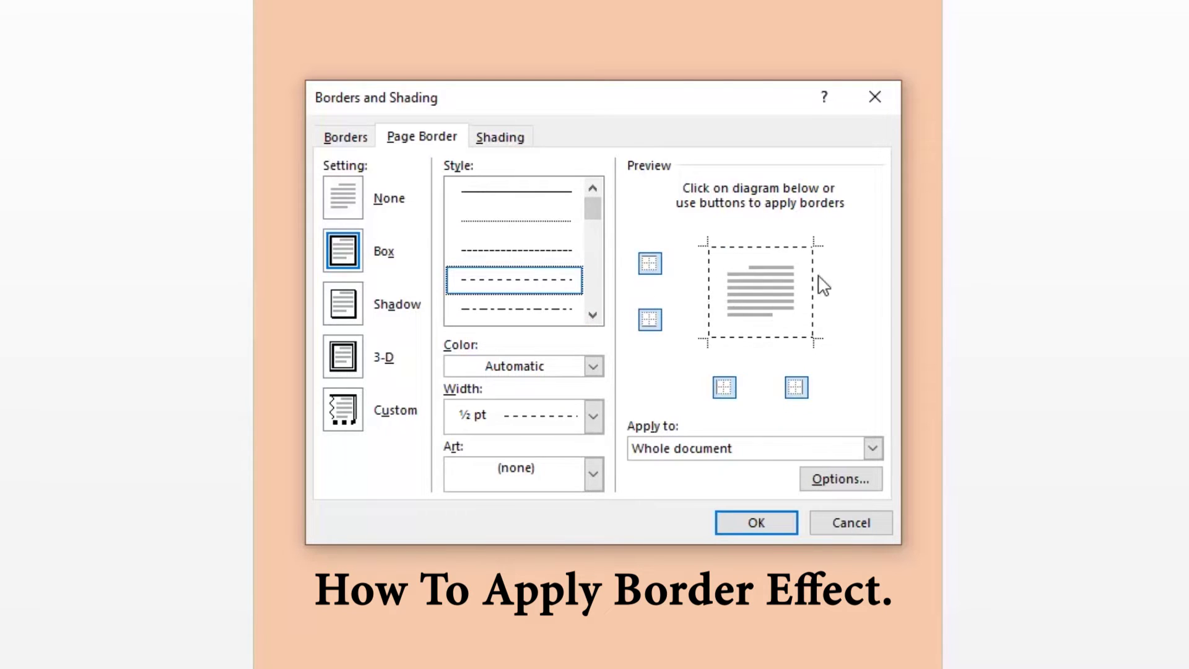
pyautogui.click(592, 187)
pyautogui.click(499, 191)
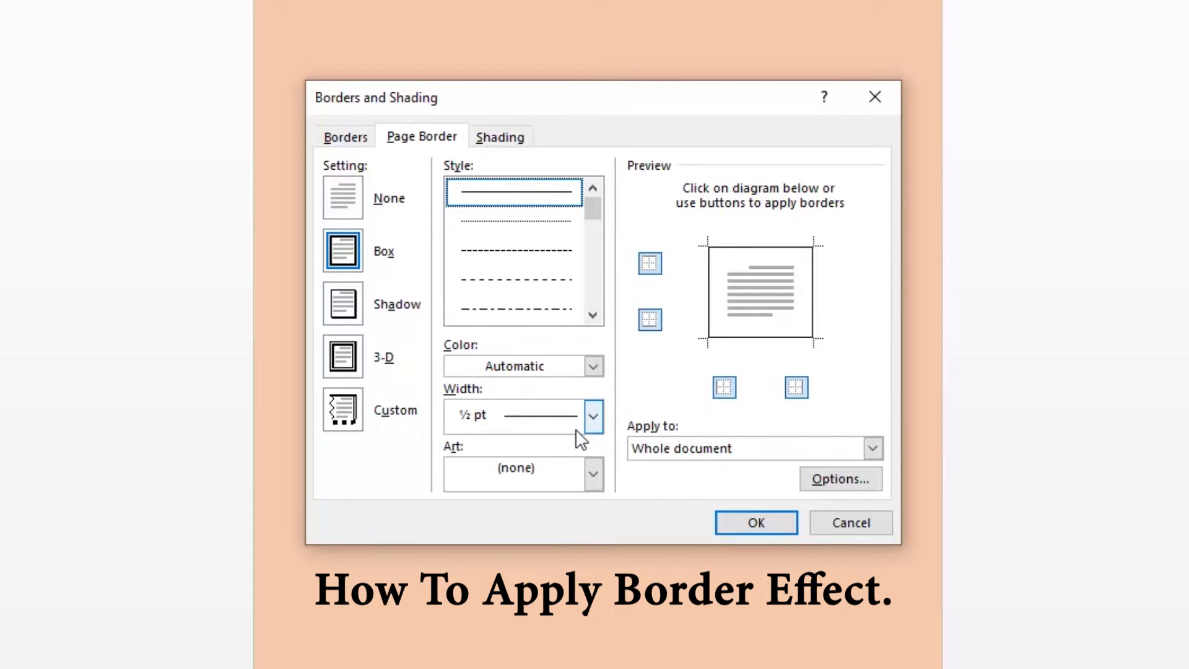
# Step: Keep the border colour Automatic and set the border width to 2¼ pt
pyautogui.click(593, 366)
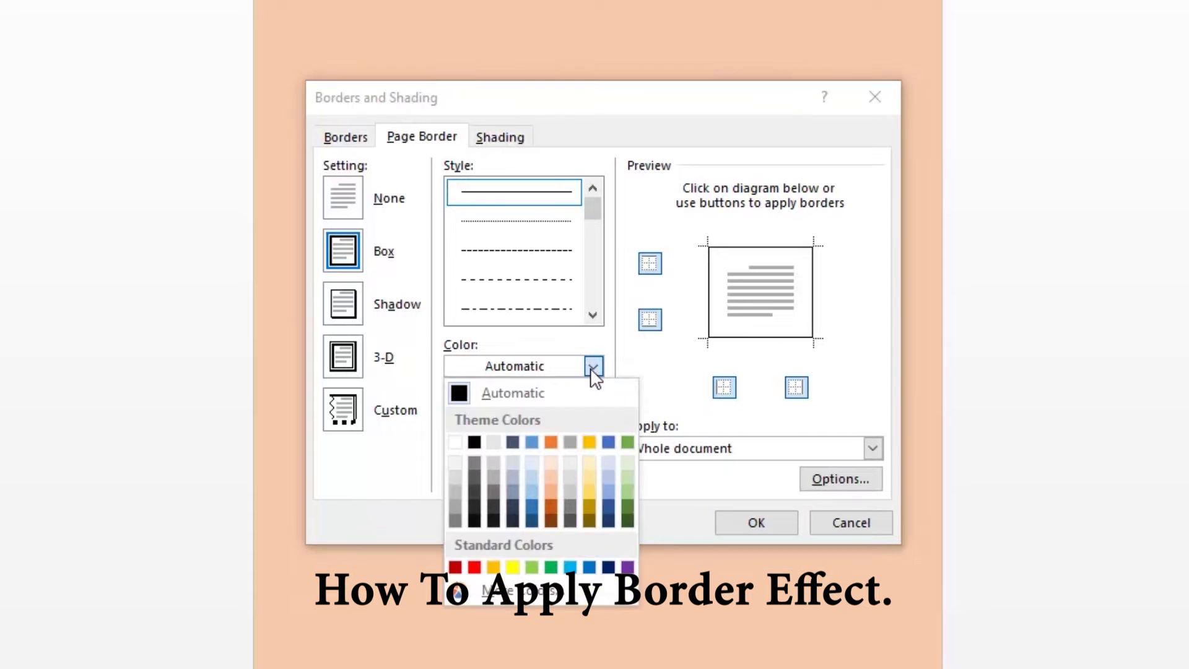
pyautogui.click(513, 393)
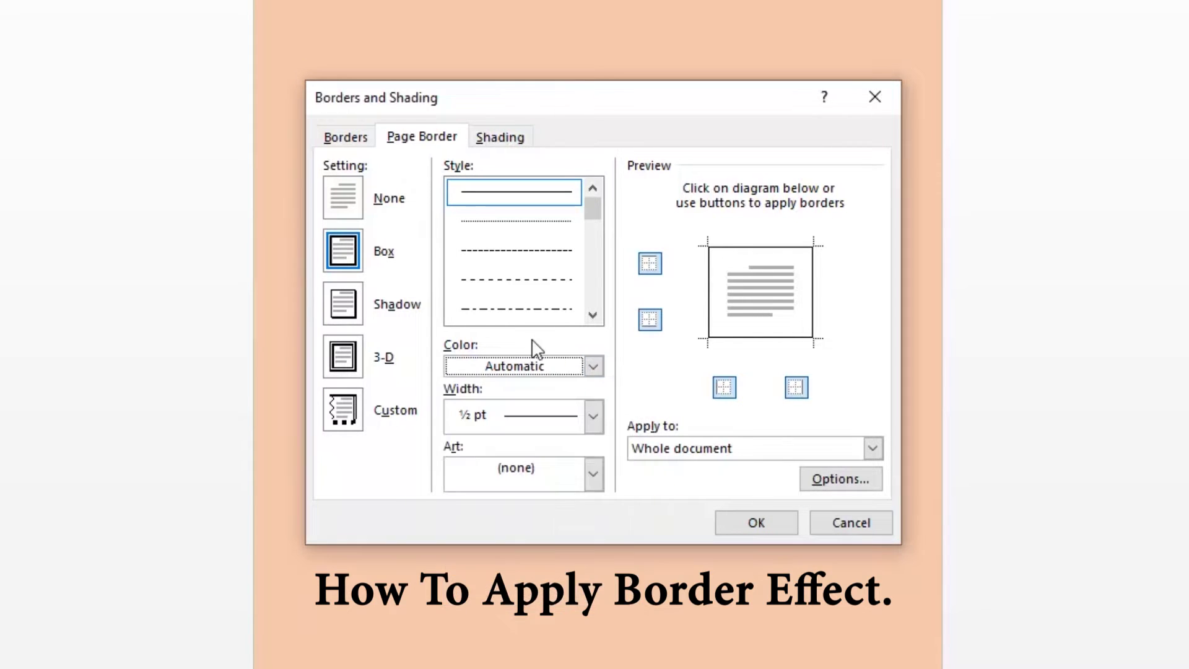
pyautogui.click(593, 417)
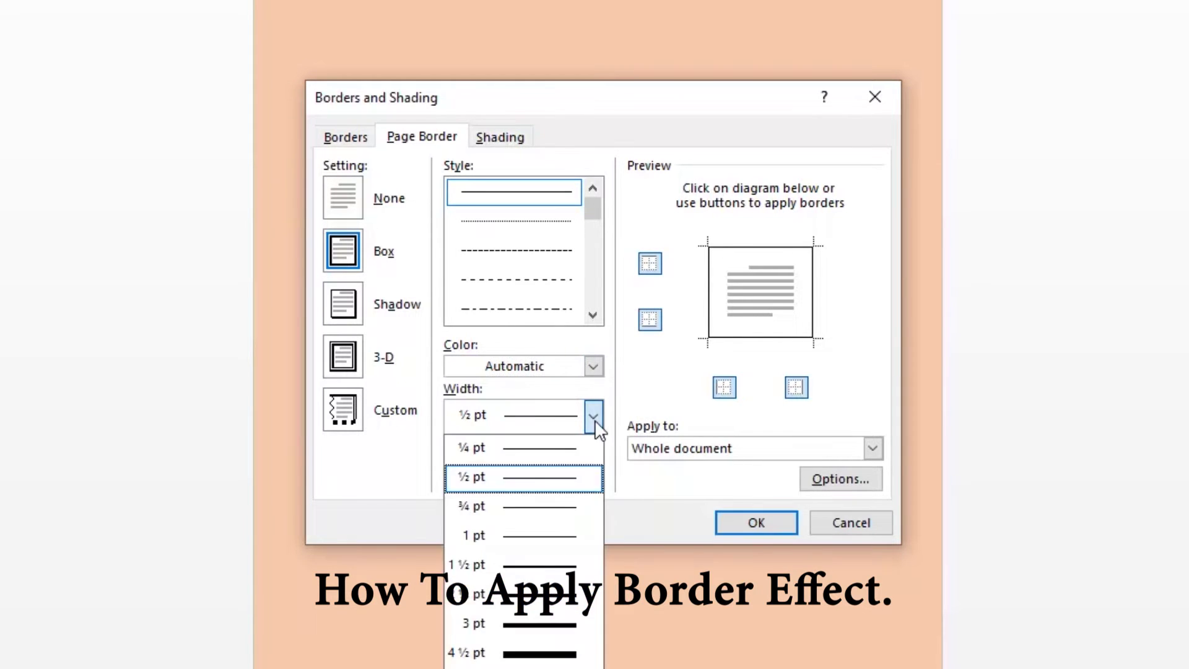
pyautogui.click(524, 596)
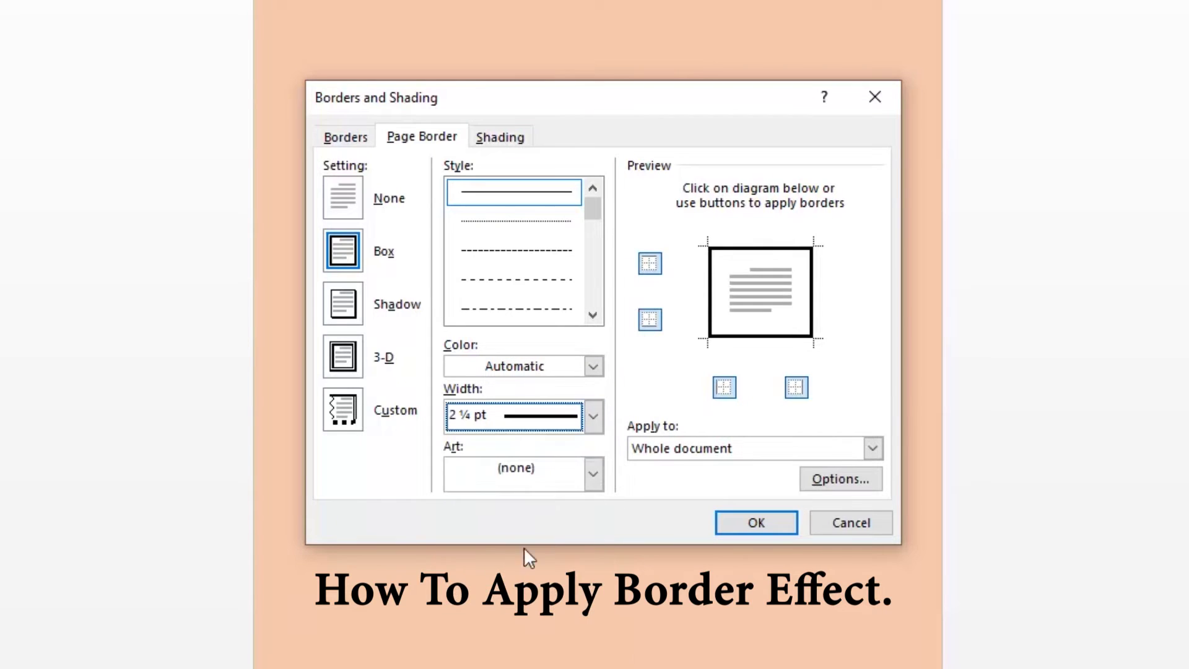
# Step: Try a star art border, revert Art to none, keep 2¼ pt width, and apply the border
pyautogui.click(593, 474)
pyautogui.scroll(-3, 500, 569)
pyautogui.scroll(-1, 503, 569)
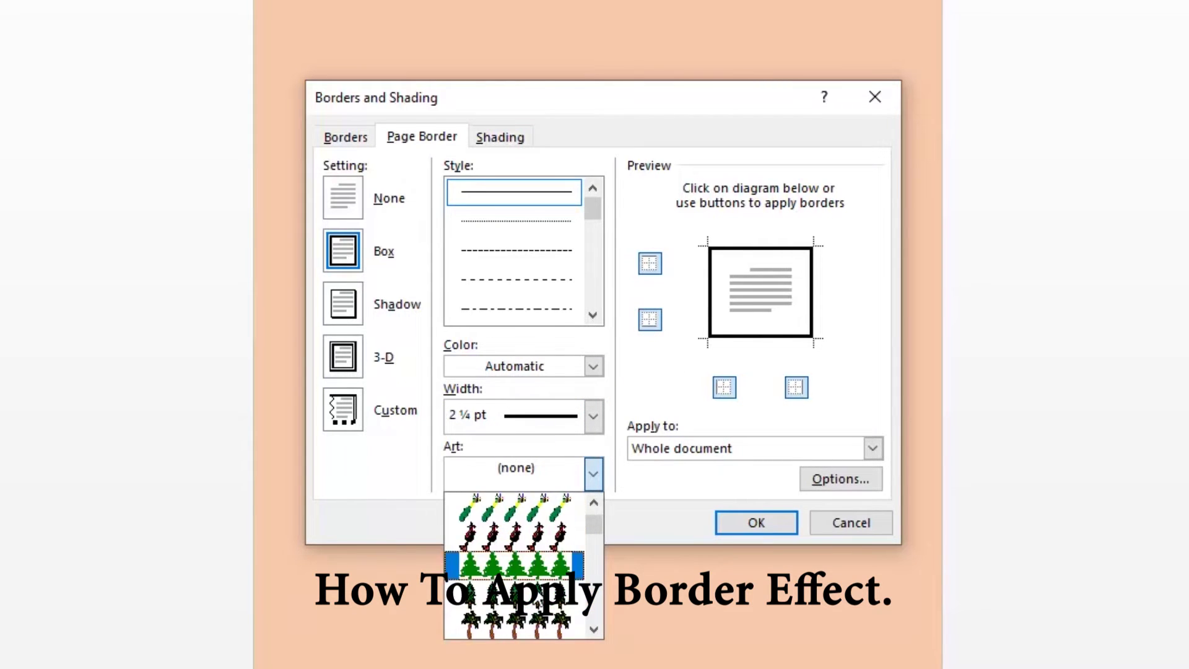
pyautogui.scroll(-6, 513, 576)
pyautogui.click(527, 624)
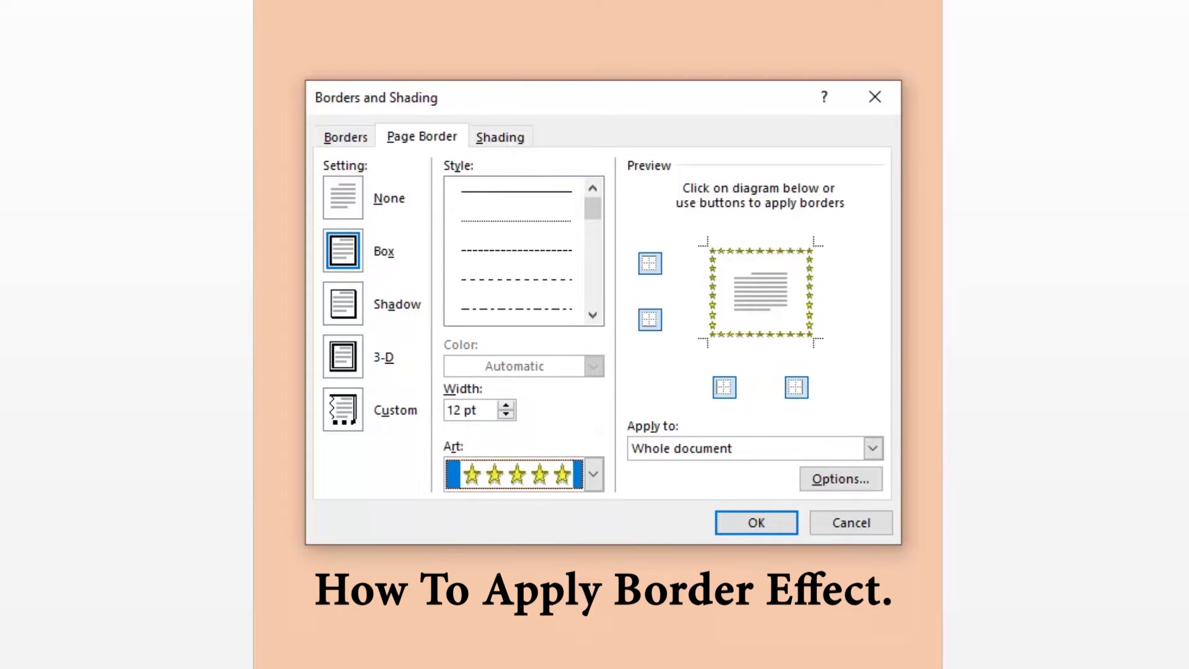
pyautogui.click(594, 474)
pyautogui.scroll(10, 543, 533)
pyautogui.click(543, 505)
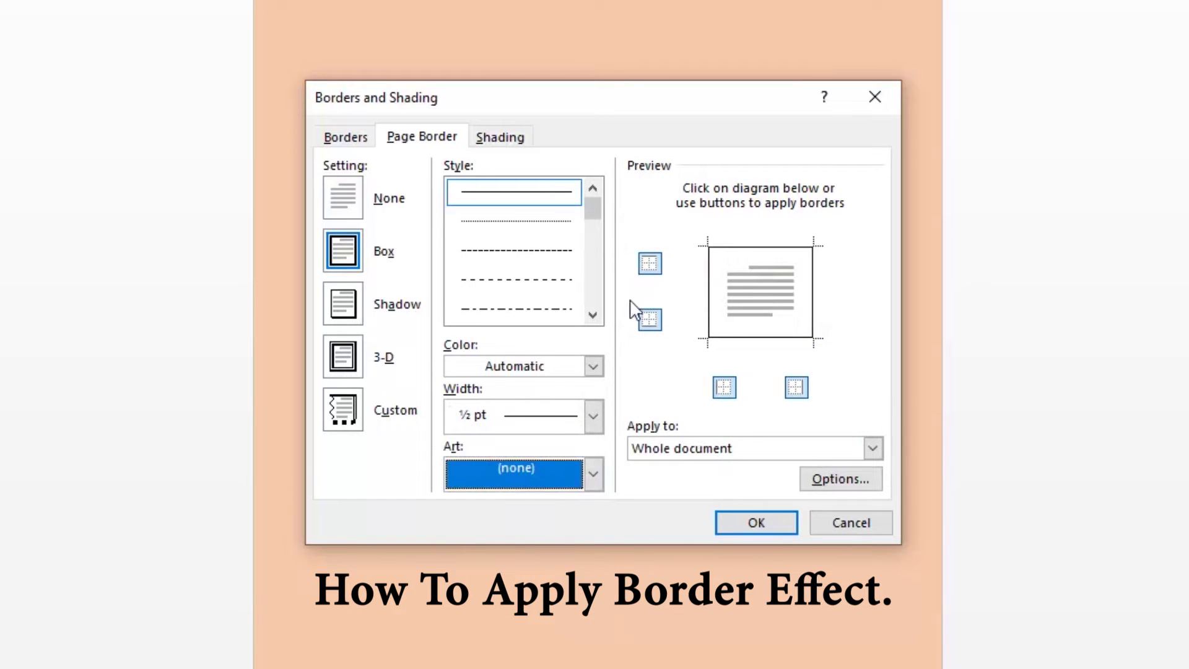
pyautogui.click(592, 416)
pyautogui.click(503, 548)
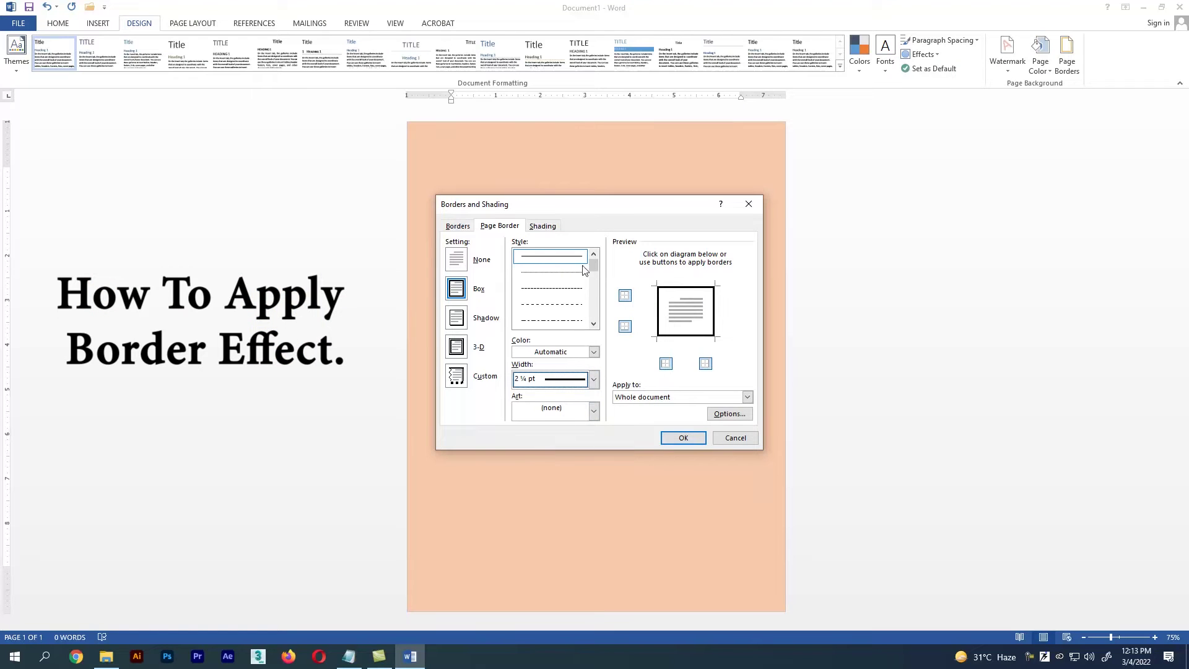
pyautogui.click(683, 438)
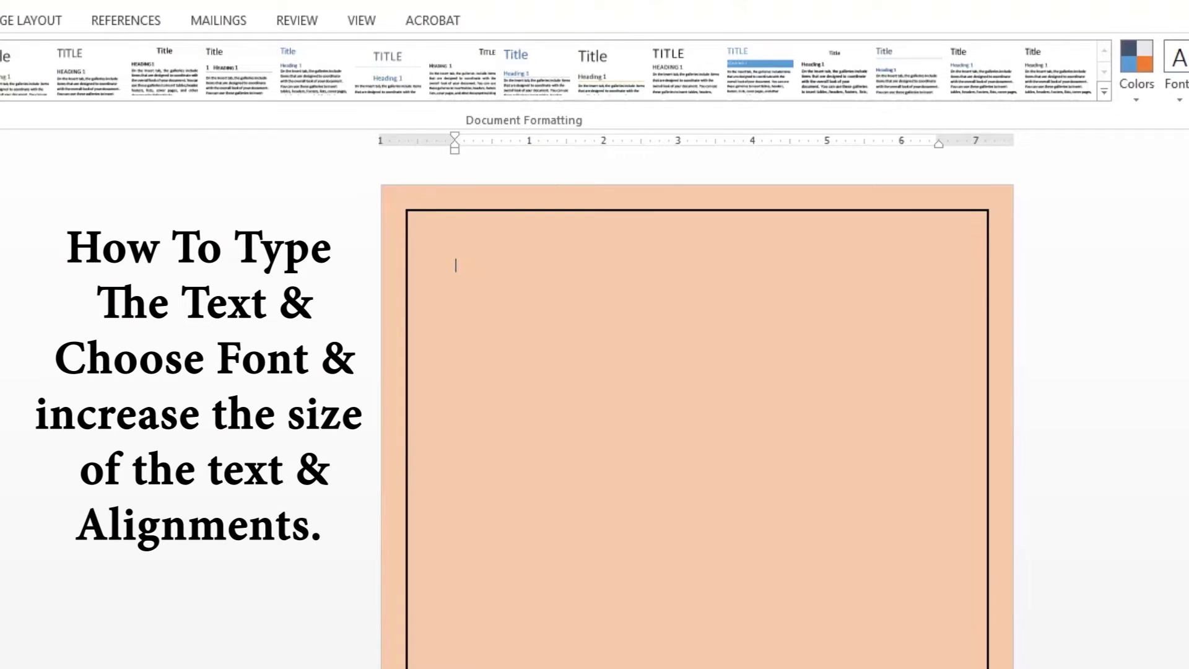
# Step: Type INTERNATIONAL, WOMENS'S, DAY and 2022 on separate lines
pyautogui.hotkey('alt', 'h')
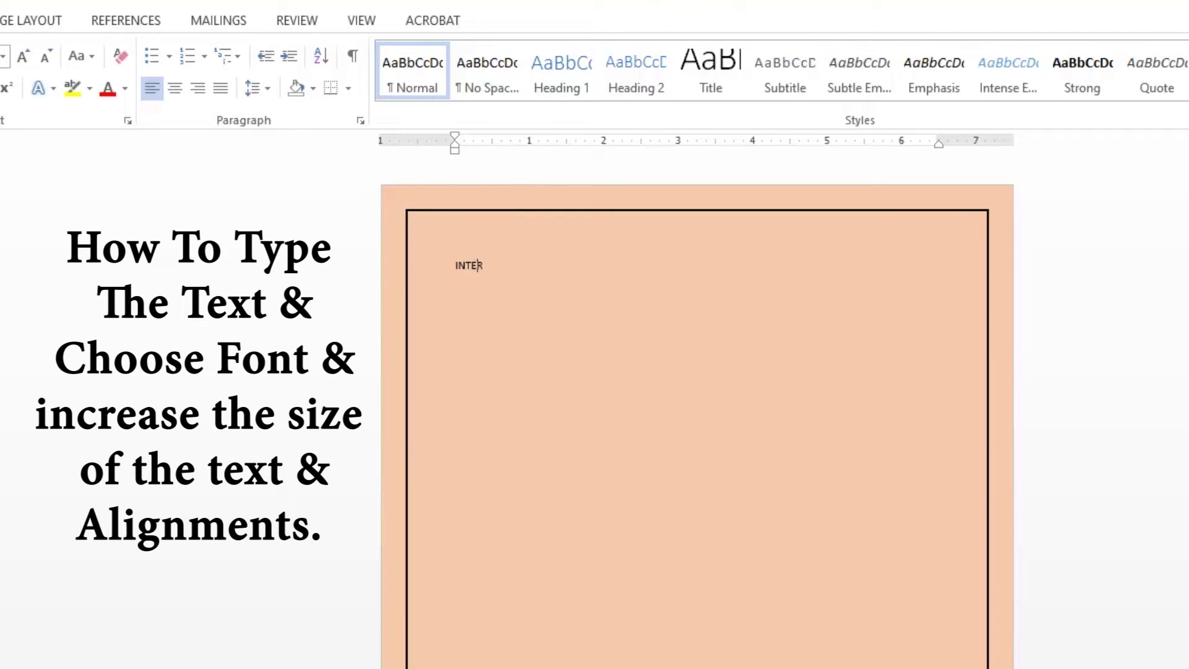
pyautogui.write('TIONAL')
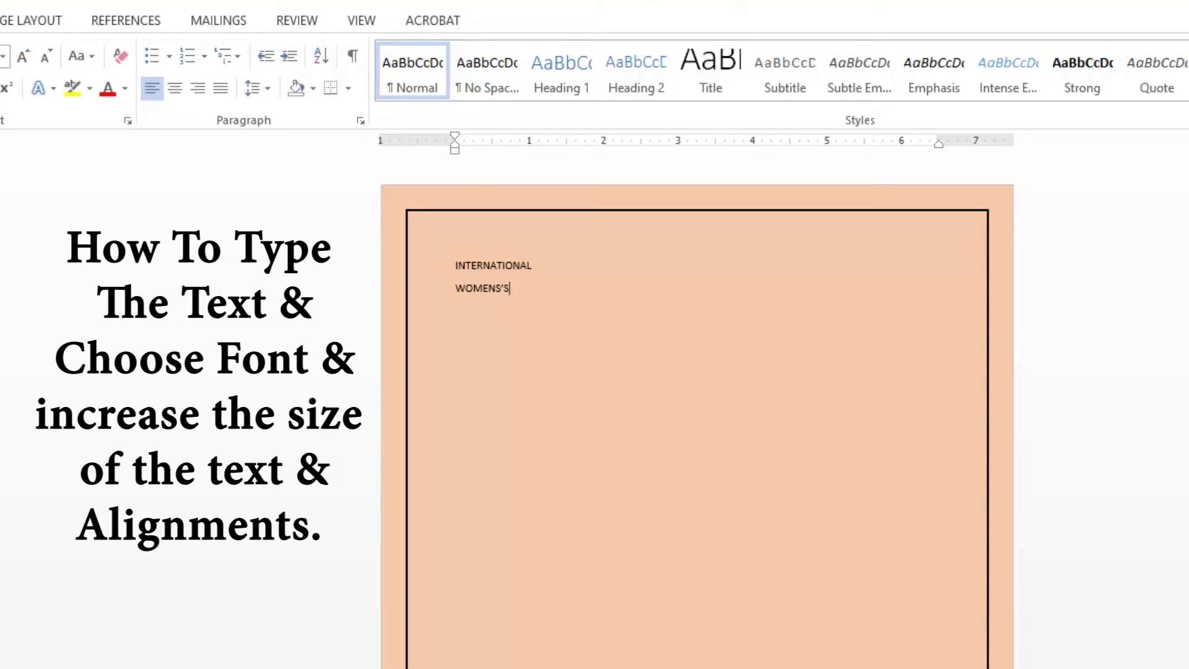
pyautogui.press('Return')
pyautogui.write('2022')
# Step: Select all the title text and bring up its right-click formatting options
pyautogui.moveTo(486, 340); pyautogui.dragTo(435, 247)
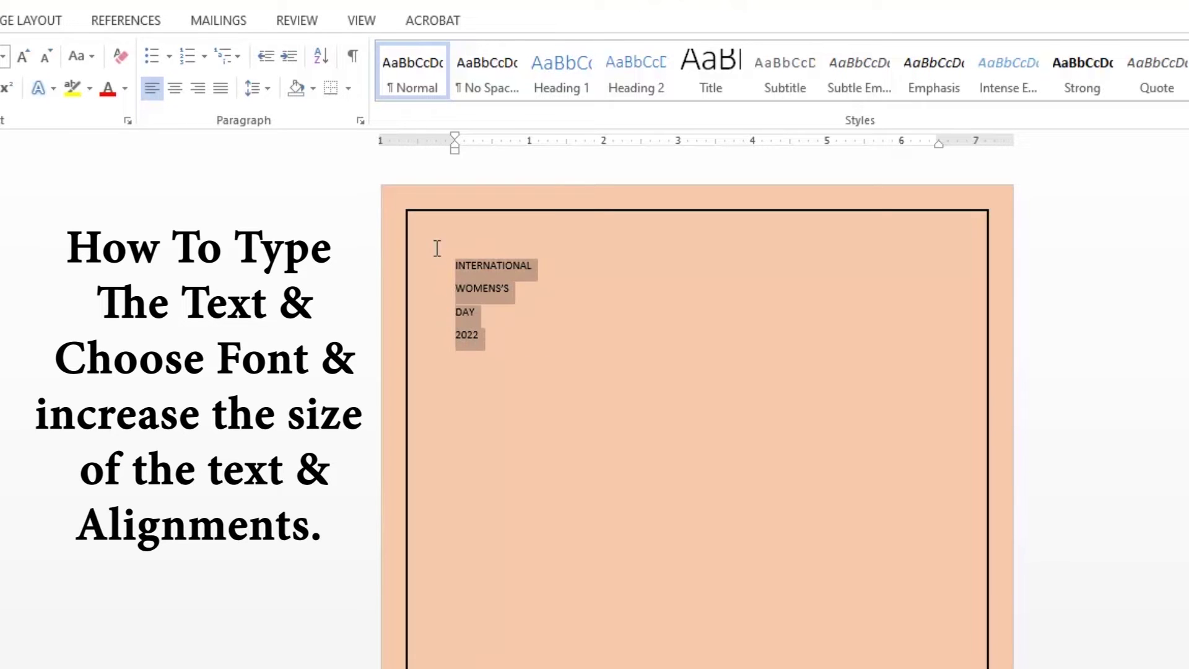
pyautogui.click(486, 340)
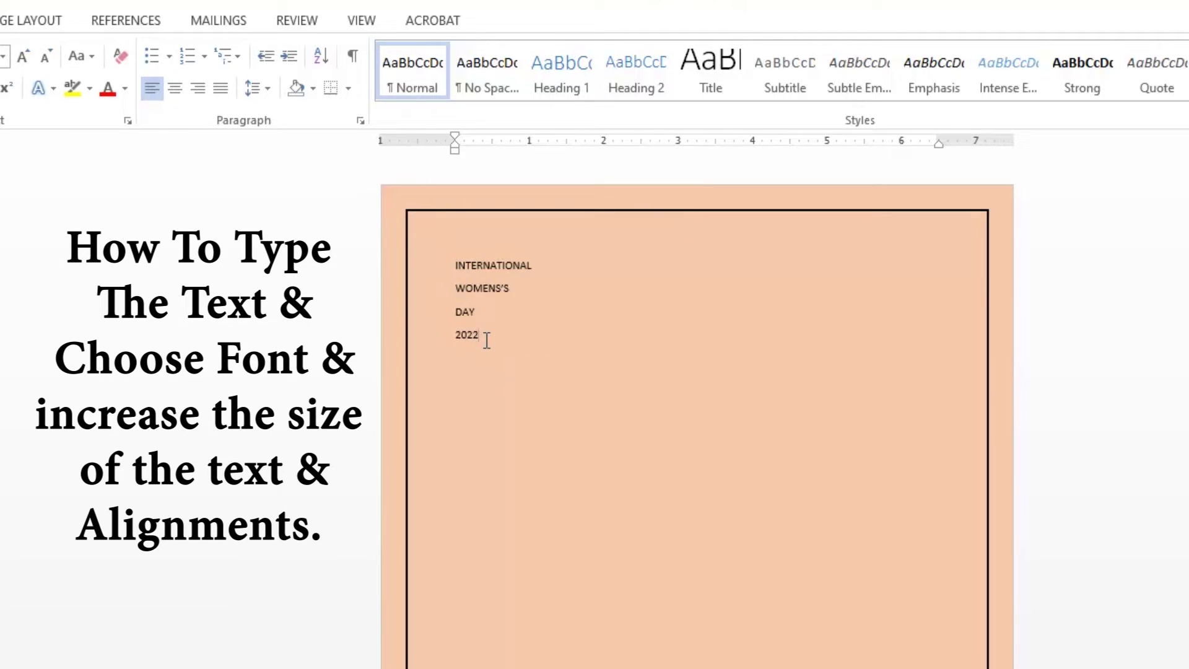
pyautogui.moveTo(483, 335); pyautogui.dragTo(444, 268)
pyautogui.click(489, 341)
pyautogui.hotkey('ctrl', 'a')
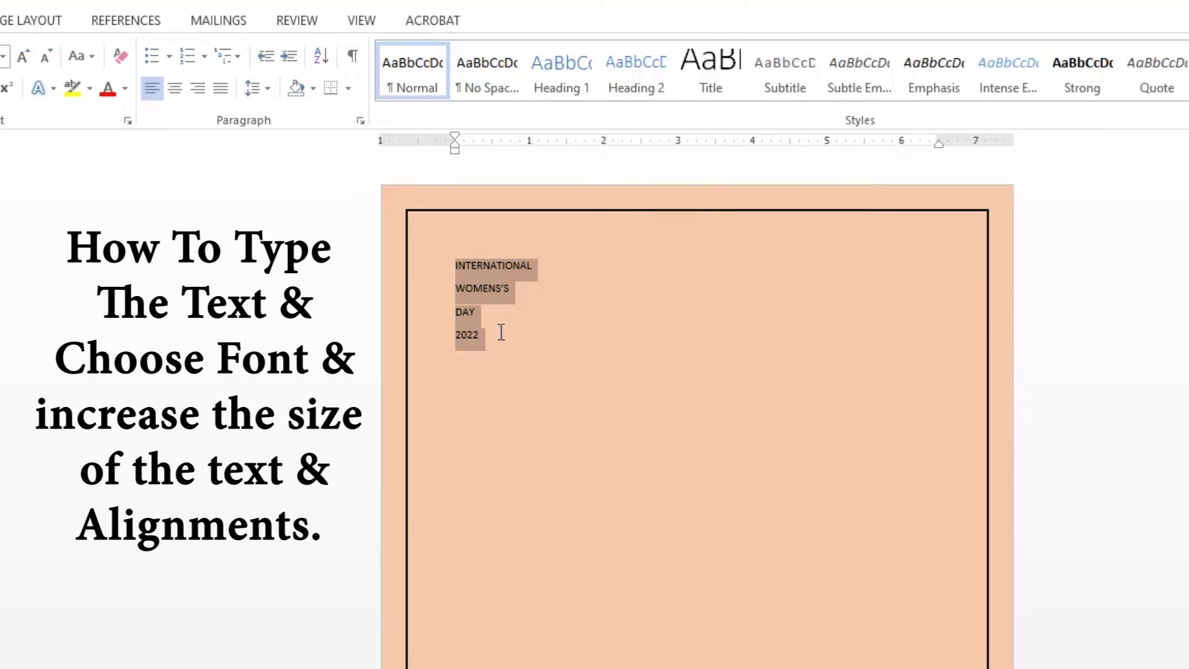
pyautogui.rightClick(486, 288)
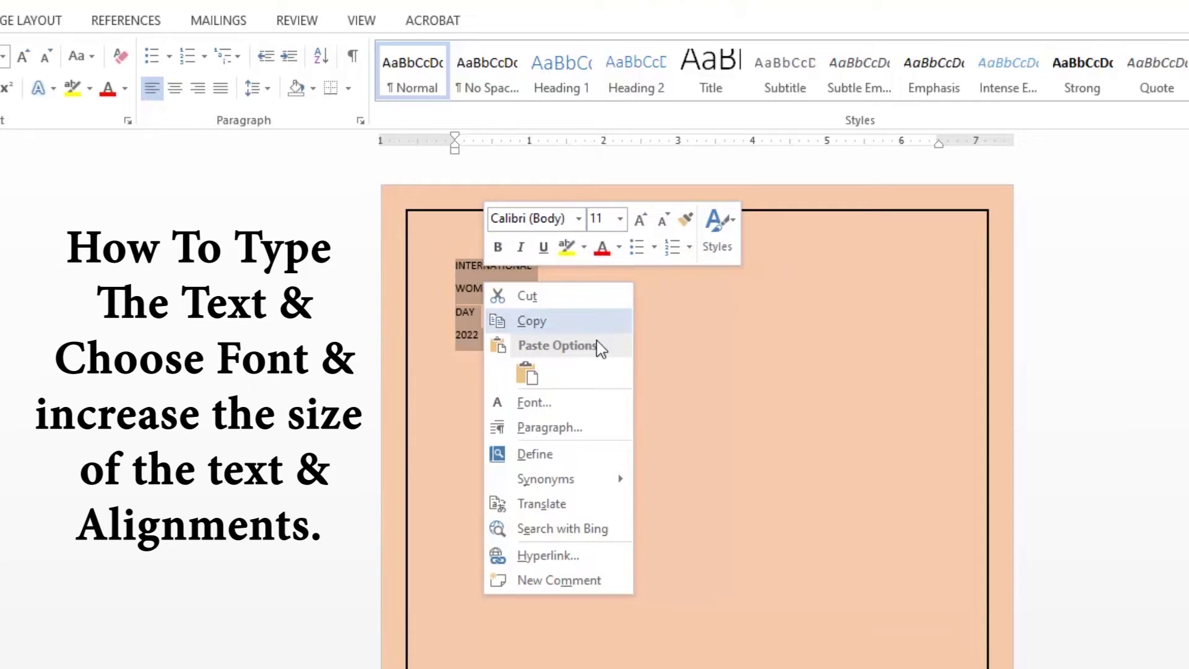
# Step: Set the heading font to Bebas Neue at size 80
pyautogui.click(165, 39)
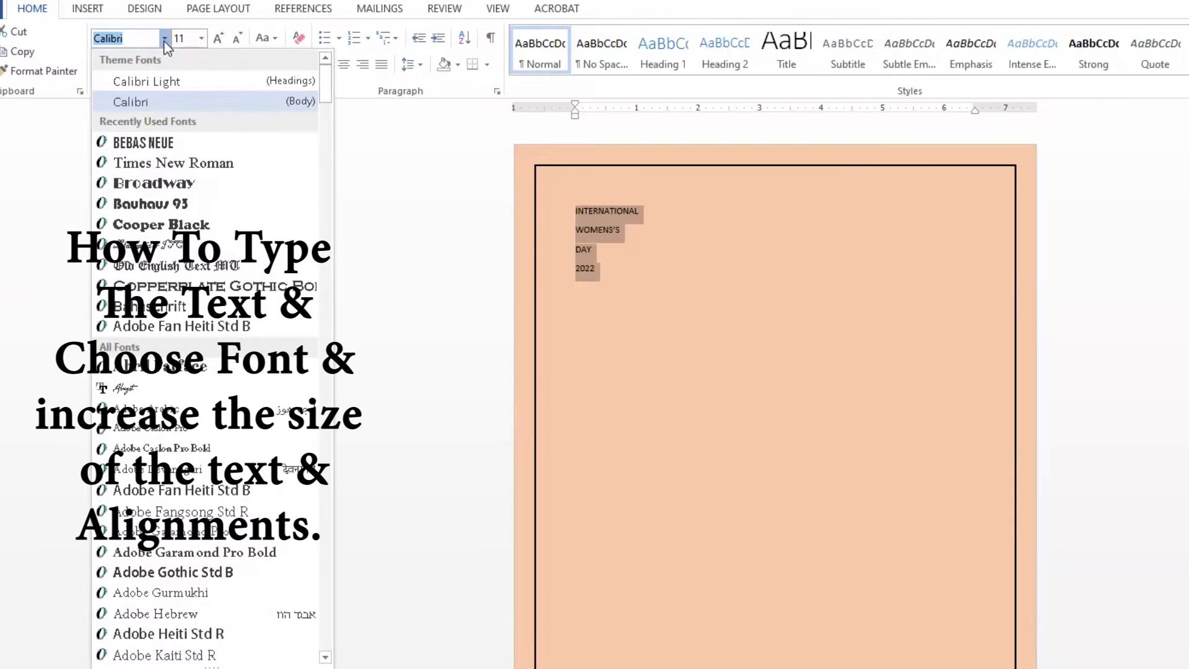
pyautogui.click(134, 149)
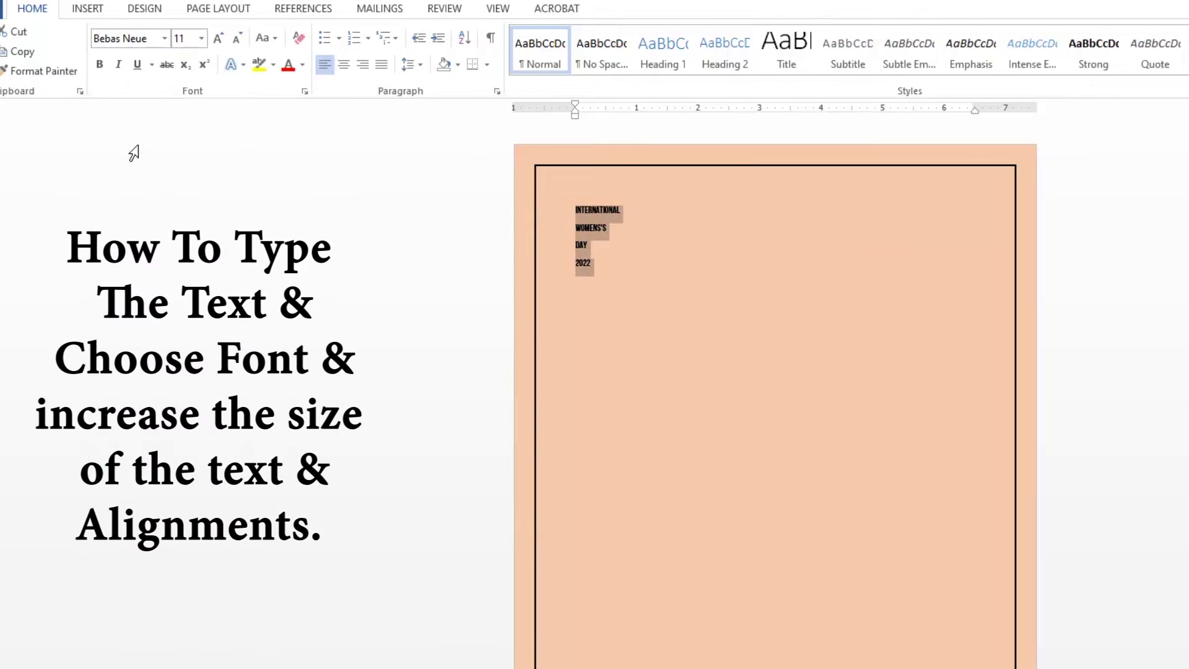
pyautogui.click(181, 39)
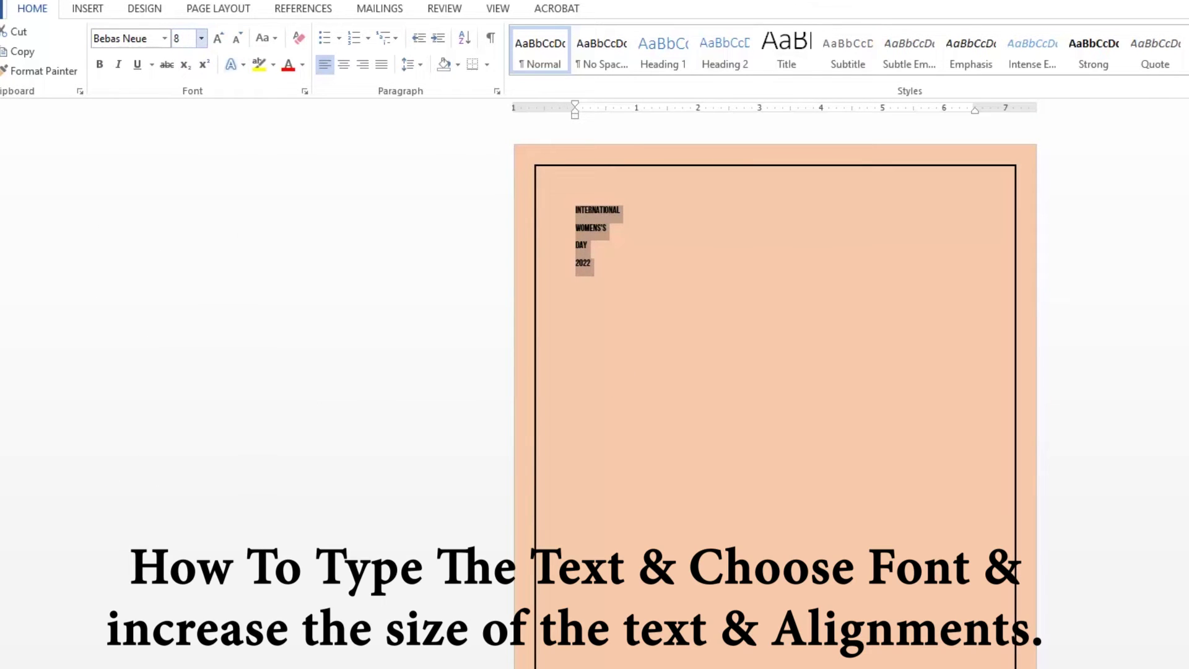
pyautogui.press('Return')
pyautogui.click(733, 328)
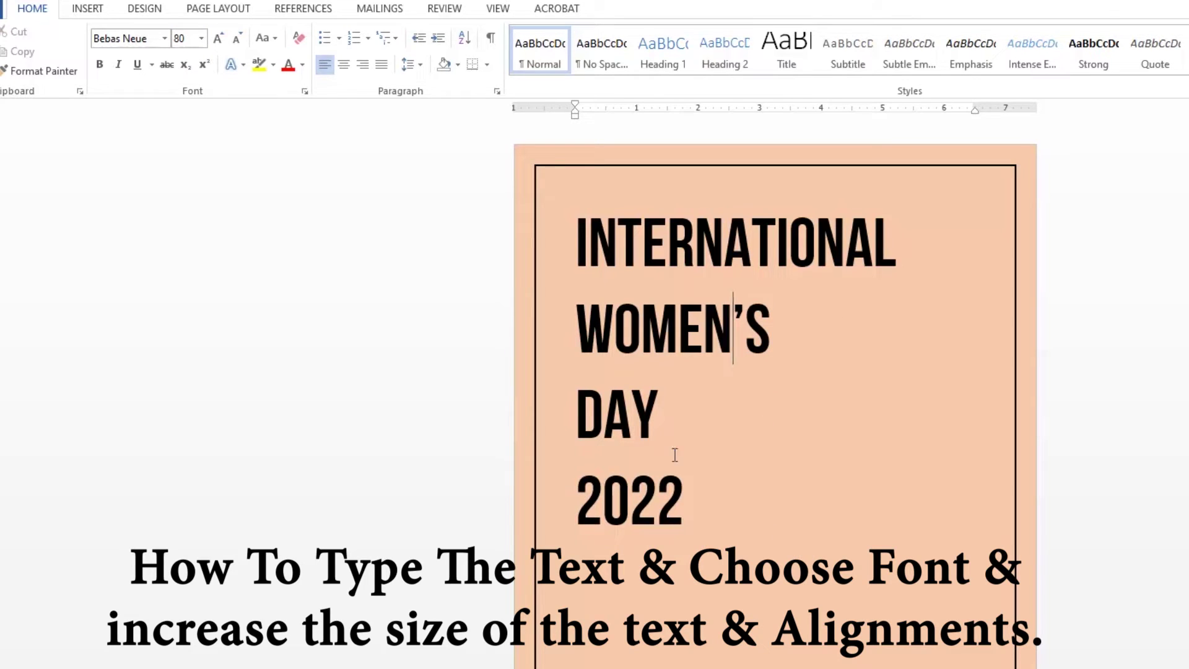
# Step: Try centre, right and justify alignment on the heading, then settle on Align Left
pyautogui.moveTo(711, 522); pyautogui.dragTo(573, 242)
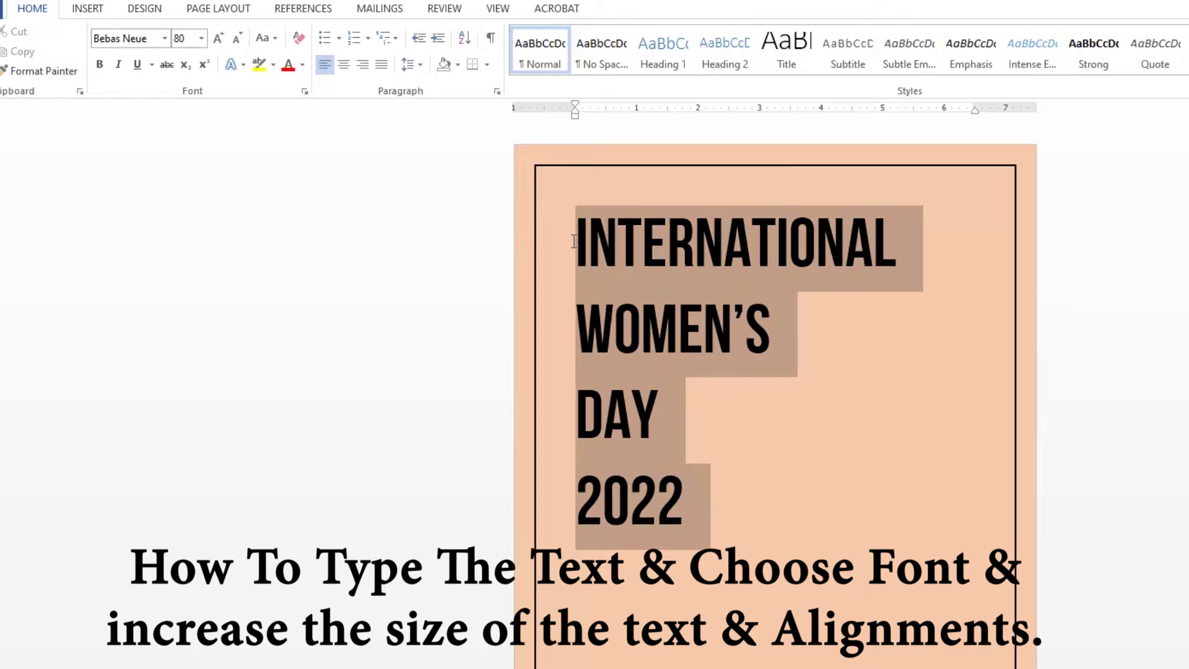
pyautogui.click(344, 66)
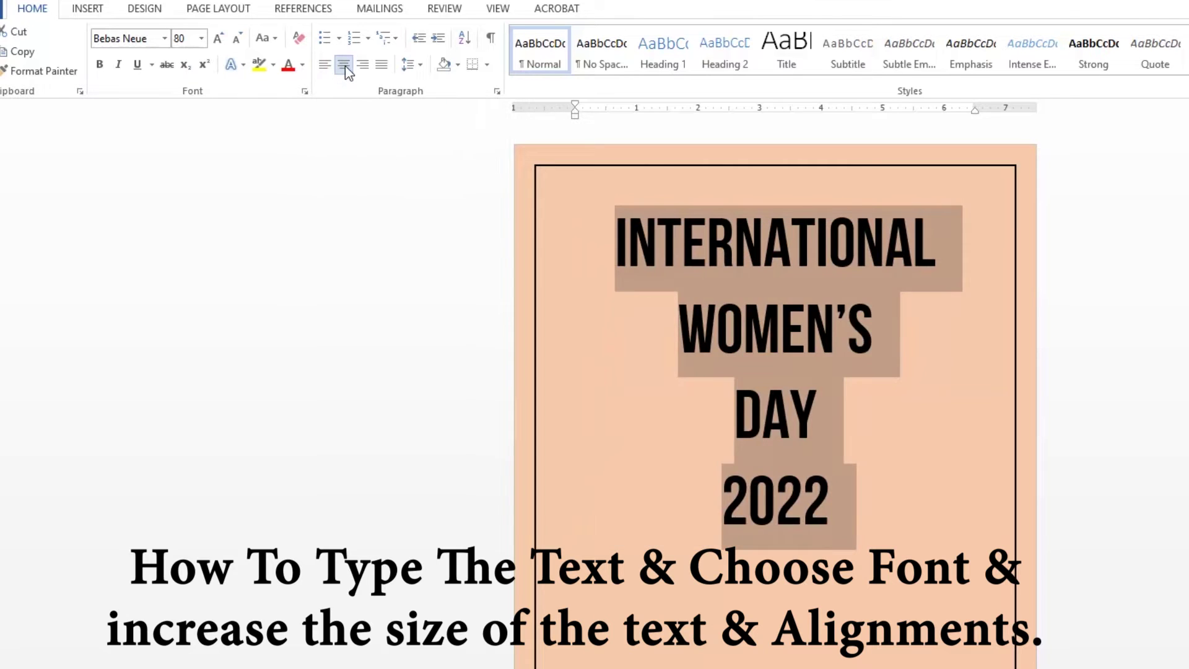
pyautogui.click(363, 69)
pyautogui.click(380, 68)
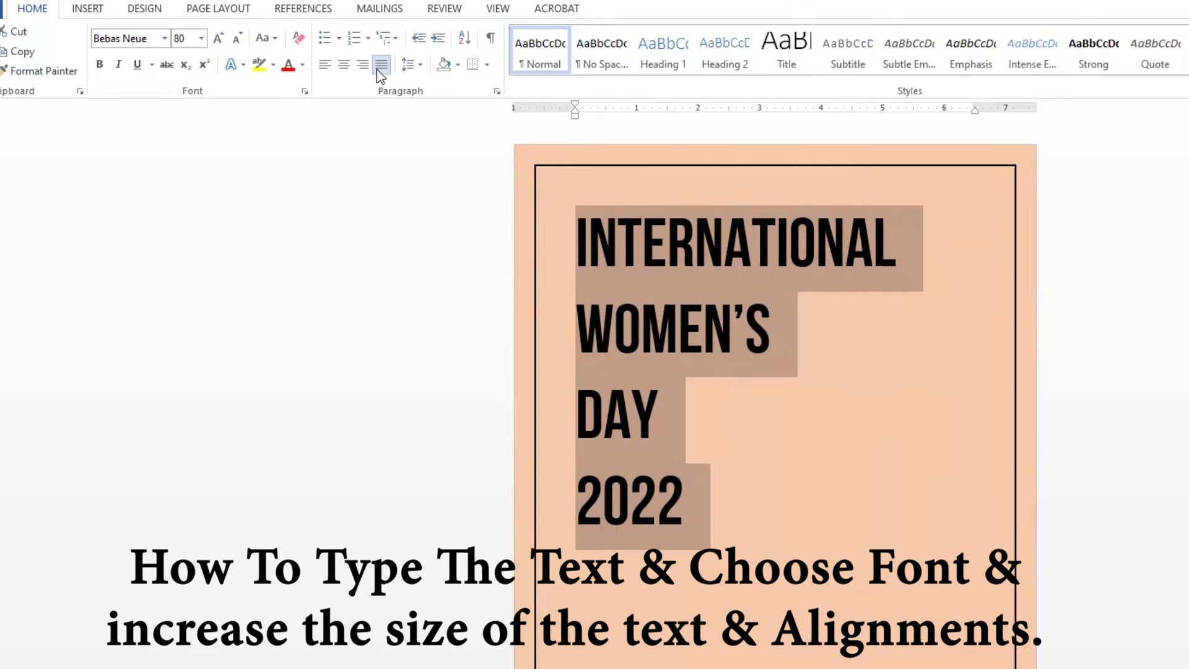
pyautogui.click(329, 70)
pyautogui.click(709, 465)
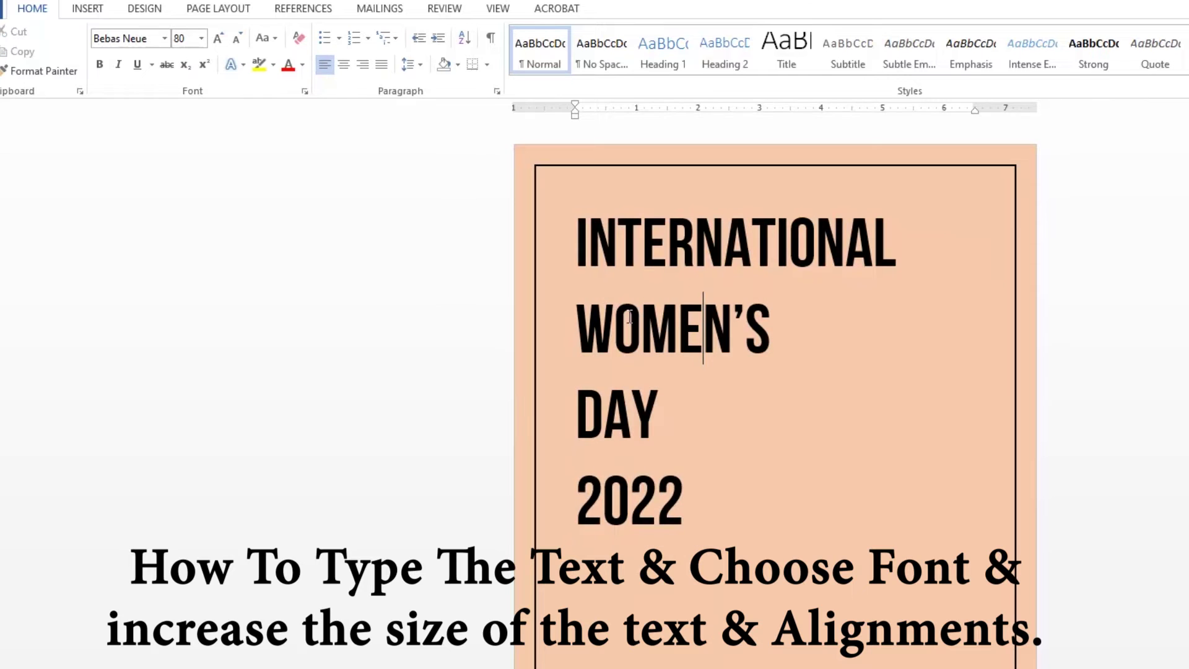
# Step: Make all four heading lines white
pyautogui.moveTo(682, 523); pyautogui.dragTo(573, 239)
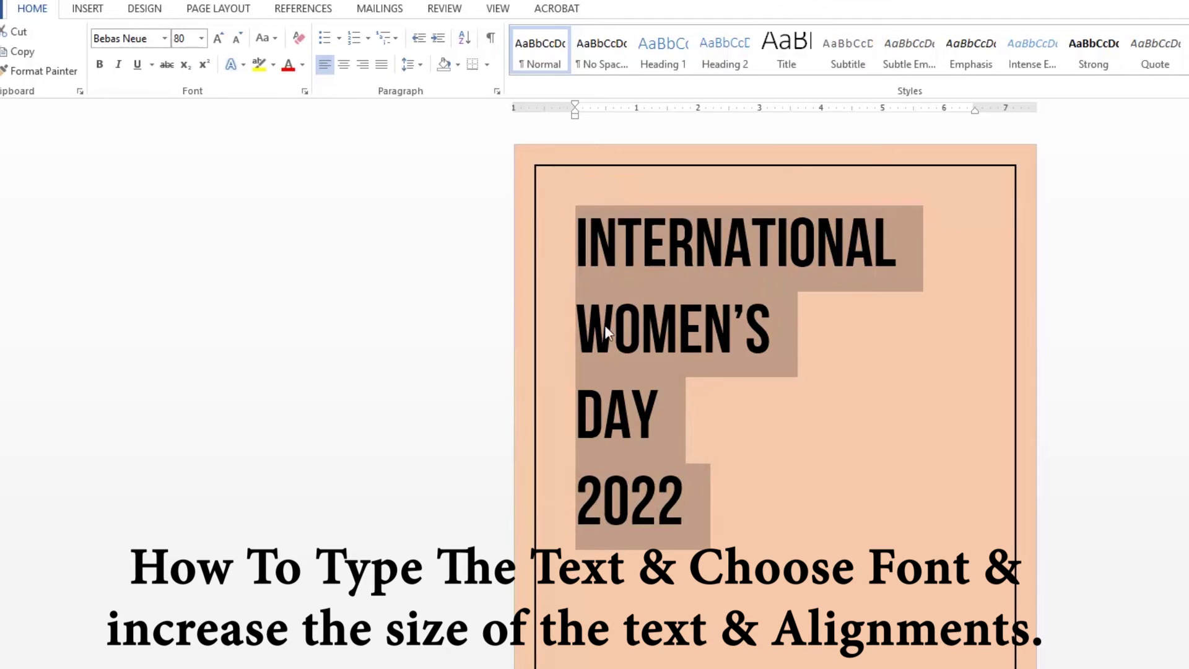
pyautogui.click(303, 66)
pyautogui.click(288, 124)
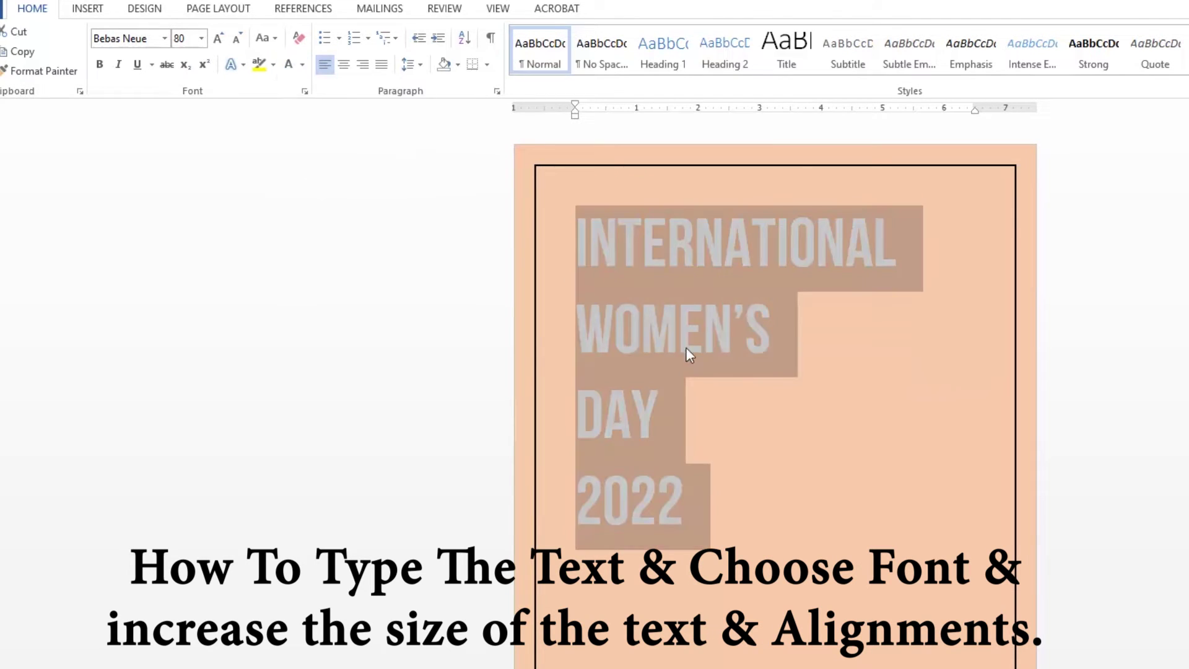
pyautogui.click(762, 304)
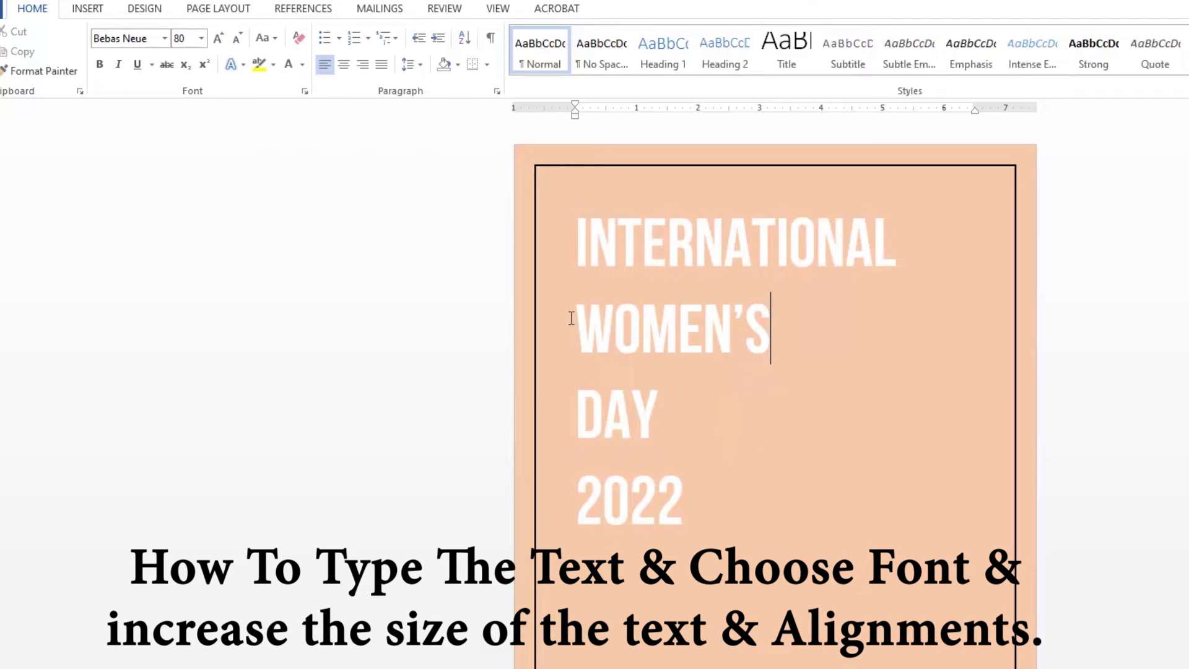
# Step: Colour the WOMEN'S and DAY lines a custom magenta from More Colors
pyautogui.moveTo(575, 319); pyautogui.dragTo(658, 427)
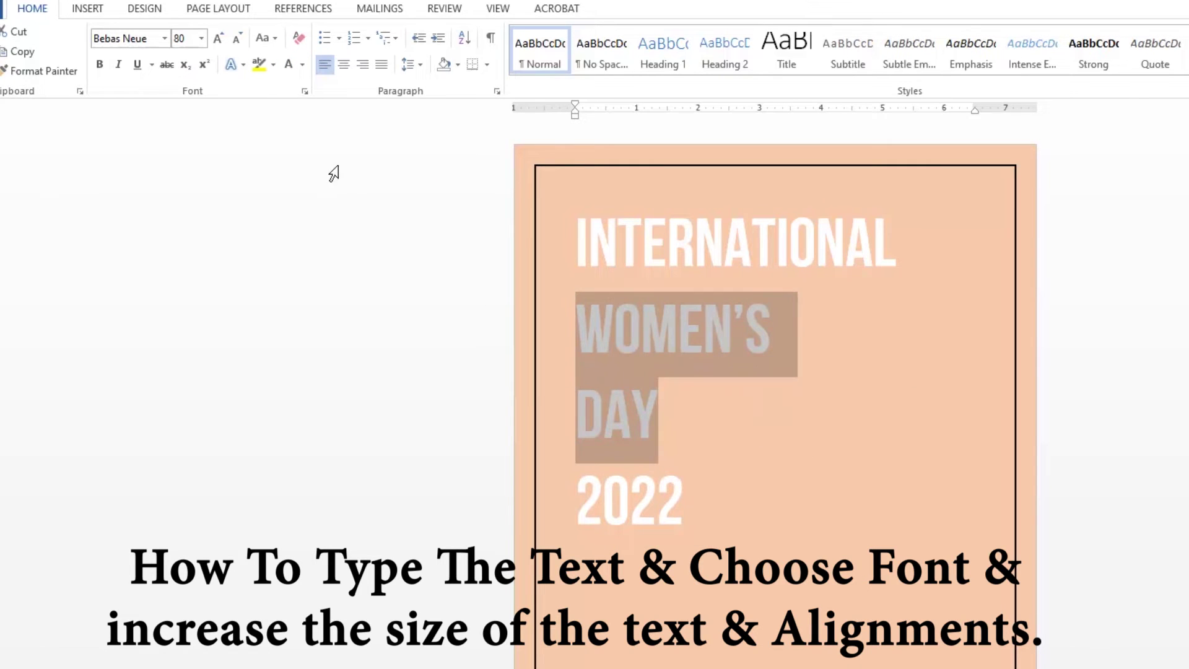
pyautogui.click(302, 64)
pyautogui.click(335, 238)
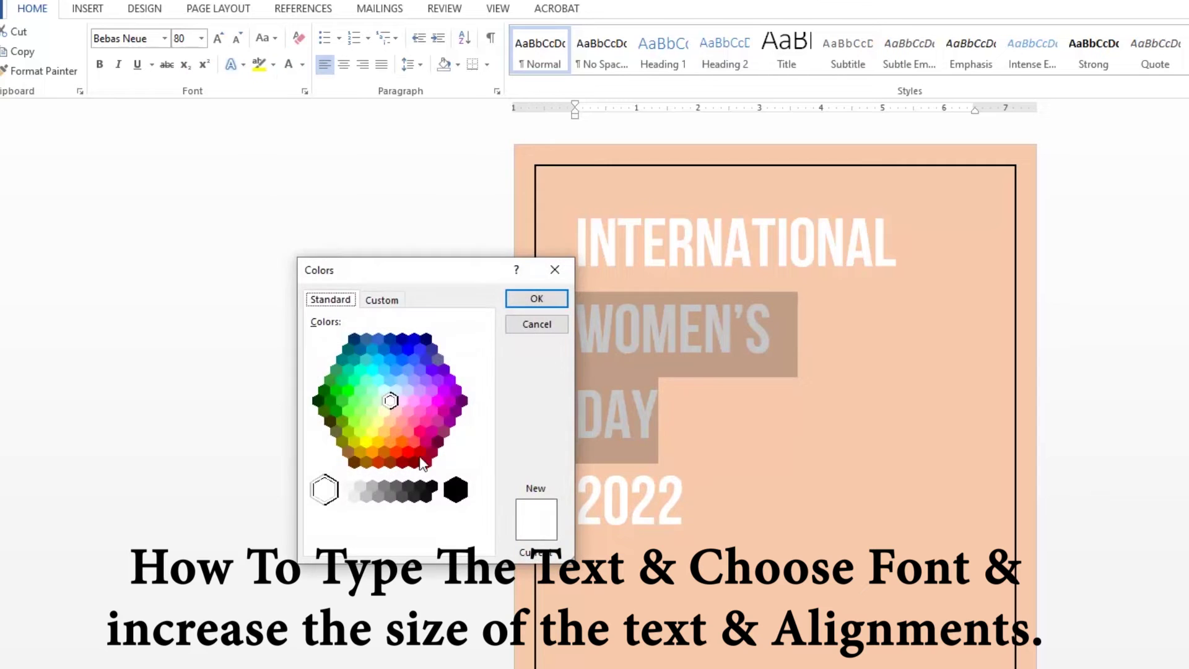
pyautogui.click(444, 410)
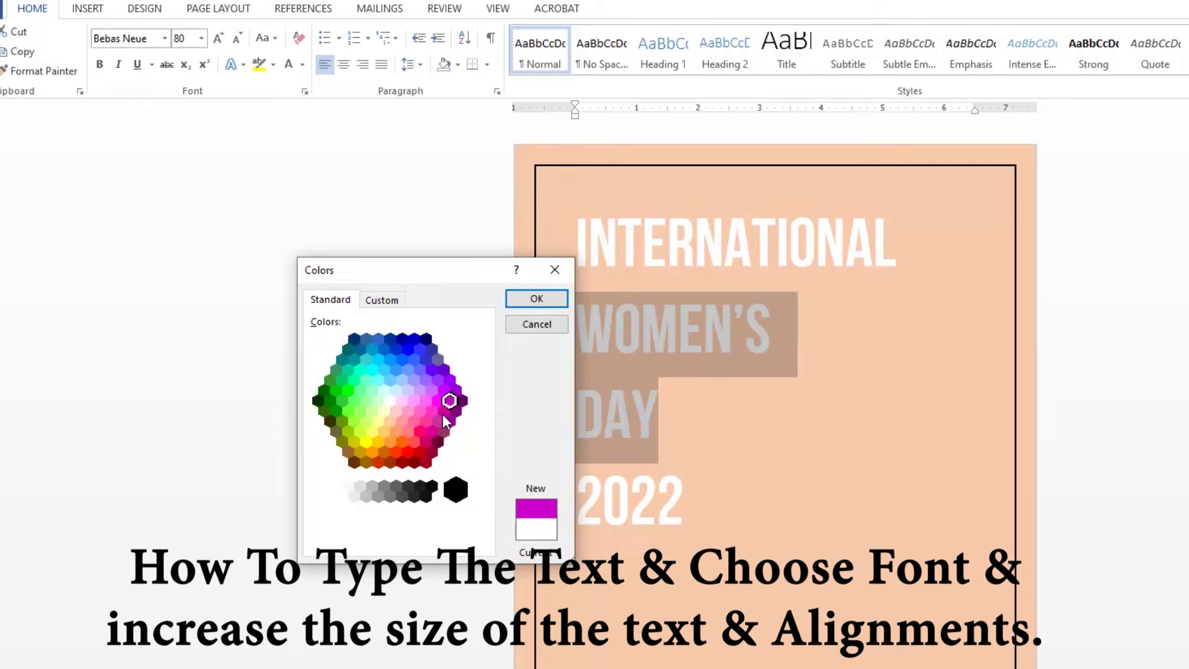
pyautogui.click(536, 300)
pyautogui.click(758, 414)
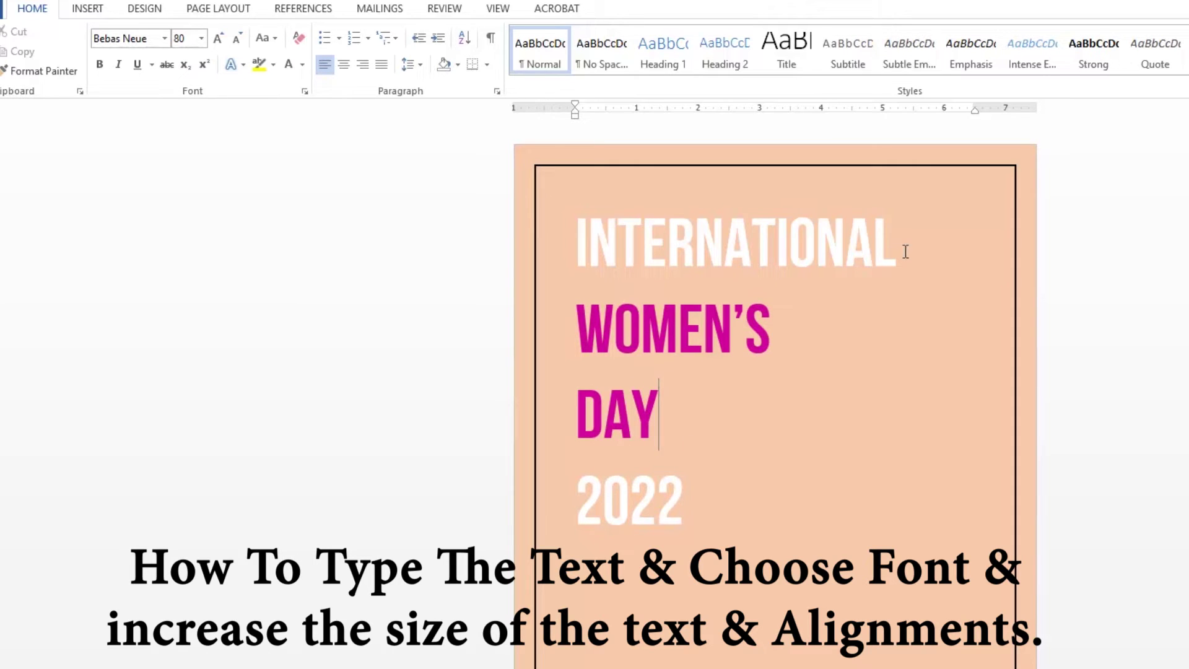
pyautogui.moveTo(905, 251); pyautogui.dragTo(575, 248)
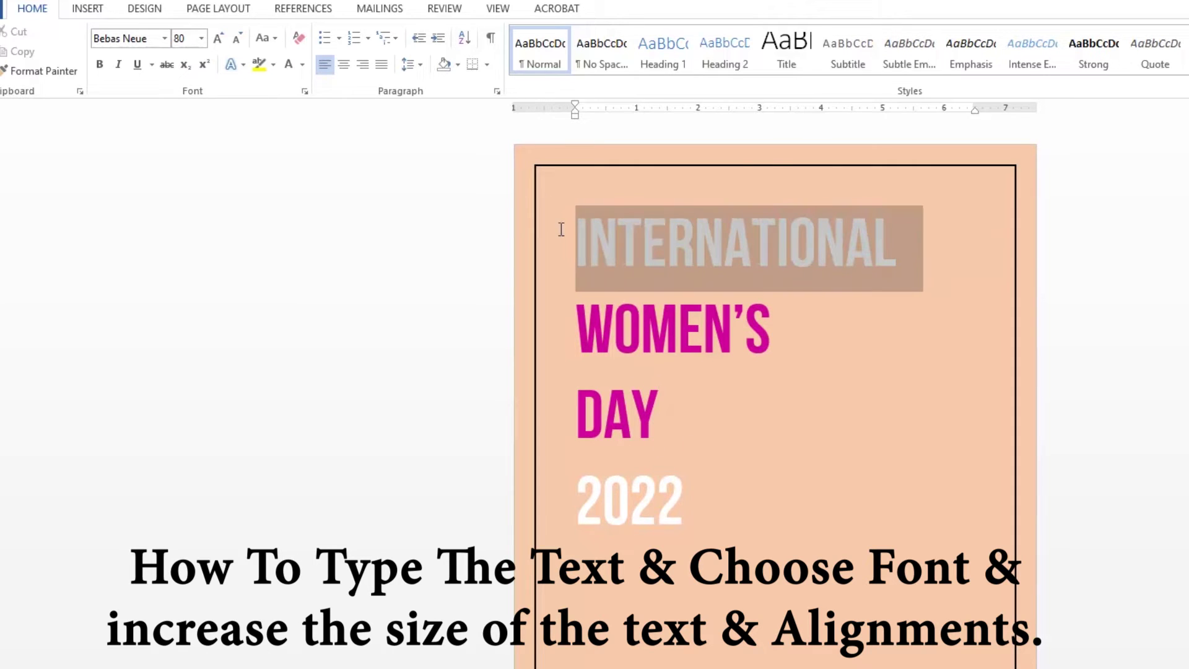
# Step: Try a red highlight on INTERNATIONAL, remove it, and add an empty line after 2022
pyautogui.click(274, 65)
pyautogui.click(263, 114)
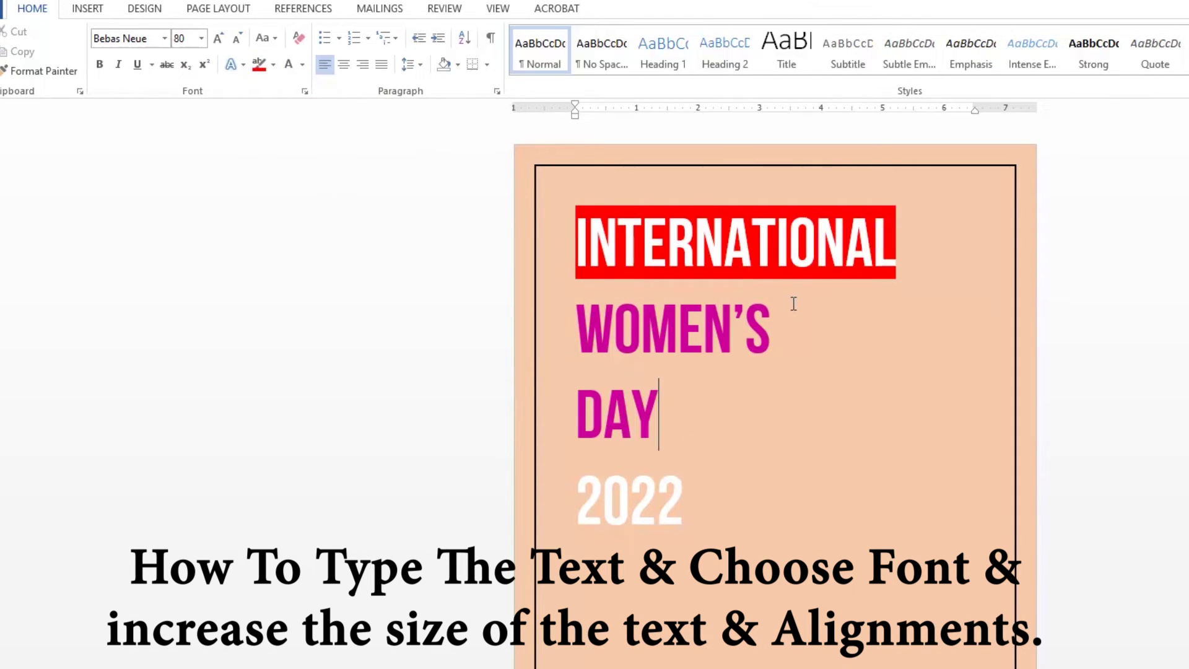
pyautogui.click(794, 304)
pyautogui.click(798, 548)
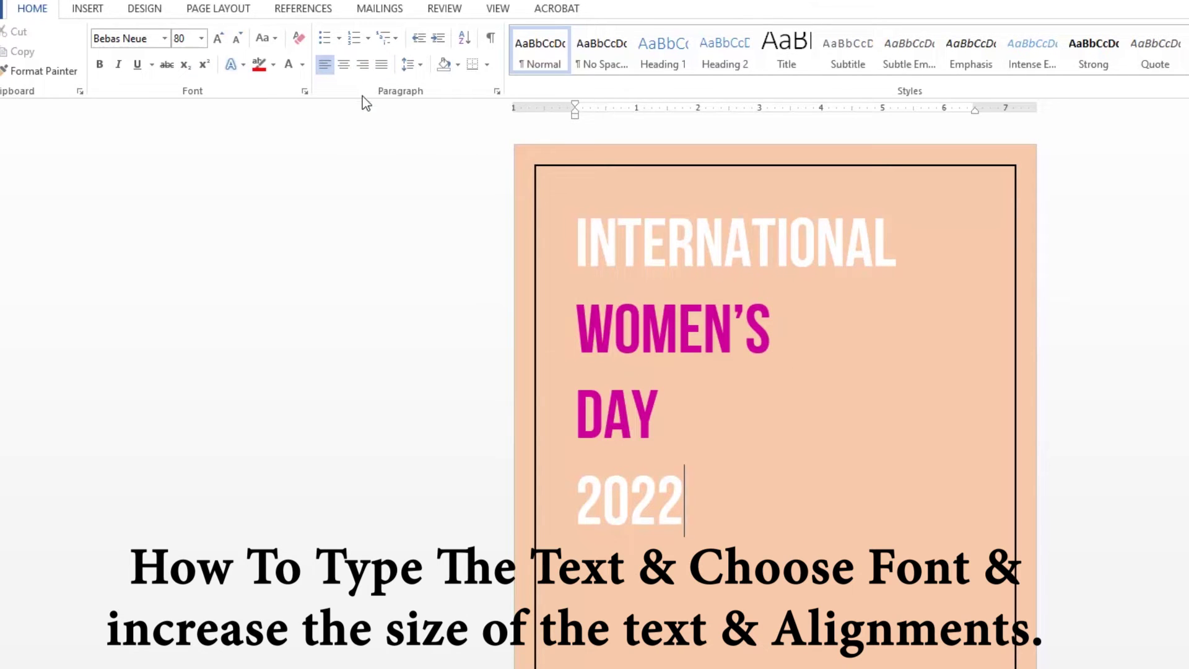
pyautogui.press('Return')
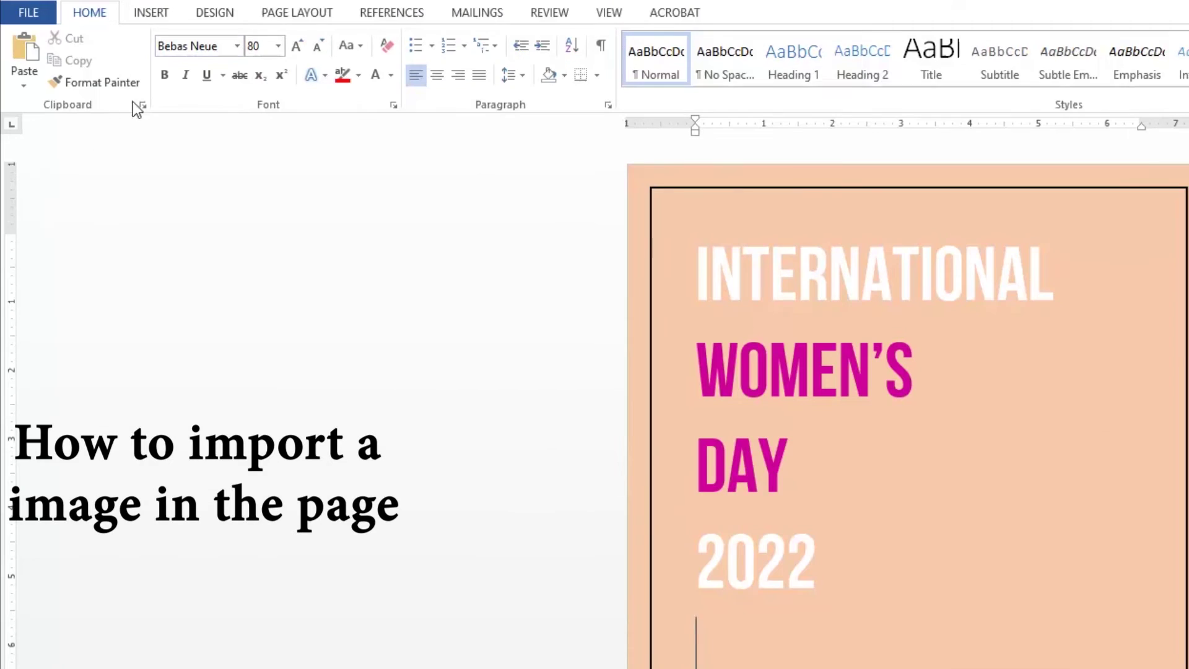
# Step: Insert the pink female-gender-symbol picture from the Desktop below 2022
pyautogui.click(103, 25)
pyautogui.click(201, 73)
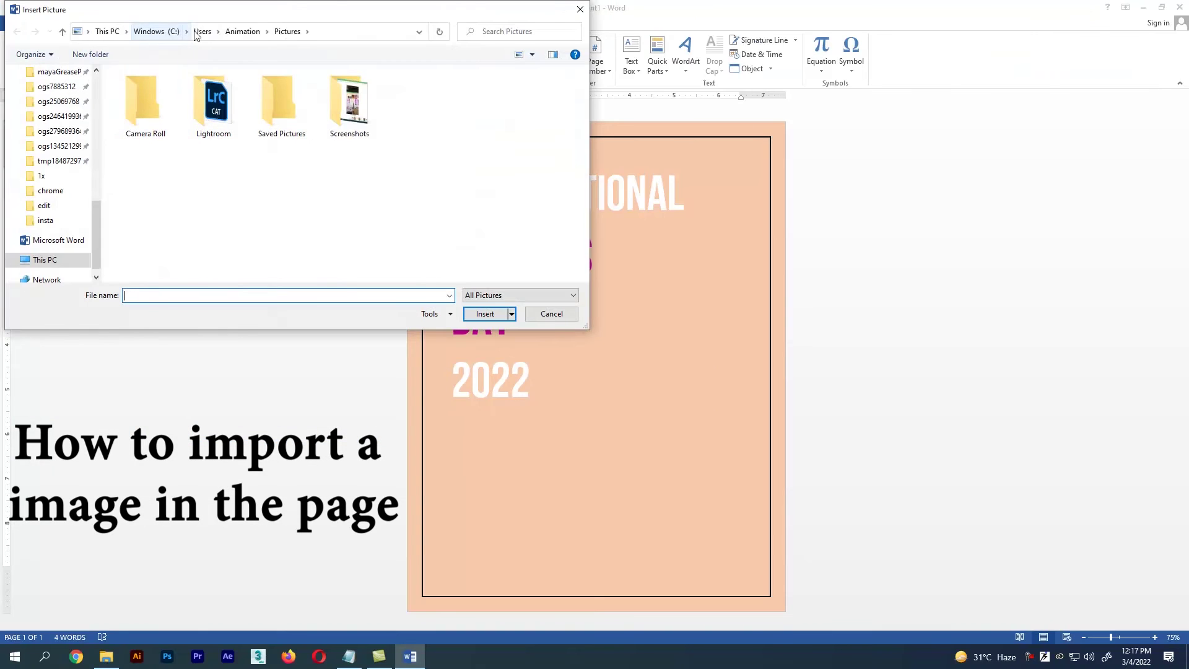
pyautogui.moveTo(95, 232); pyautogui.dragTo(95, 105)
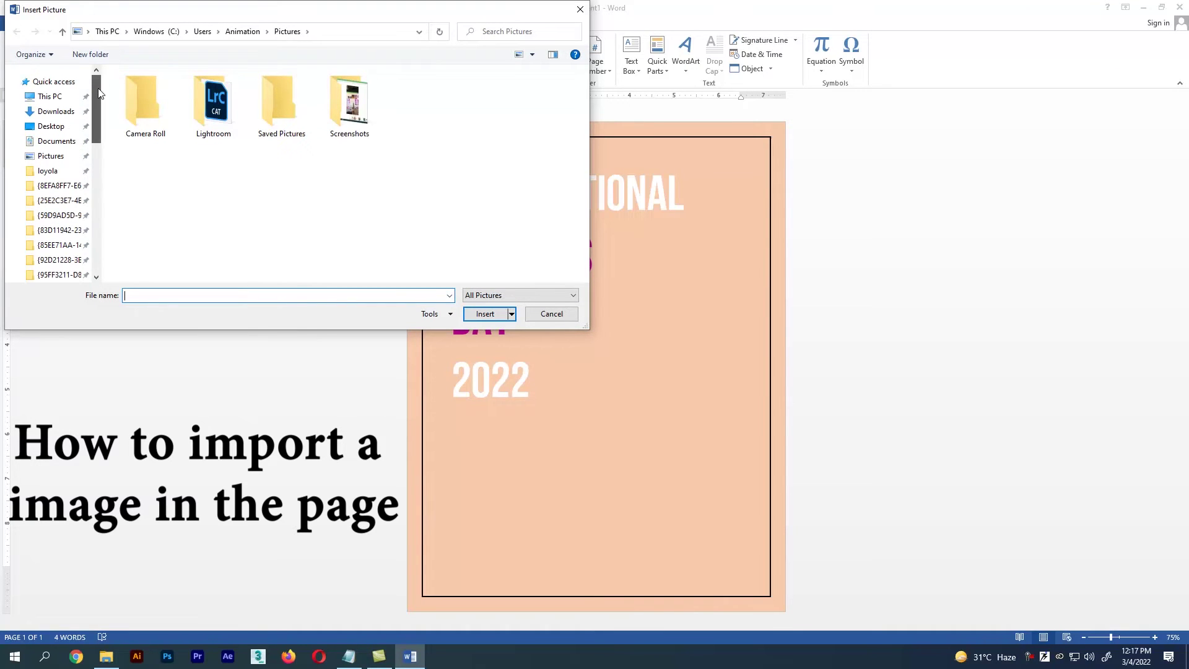
pyautogui.click(53, 126)
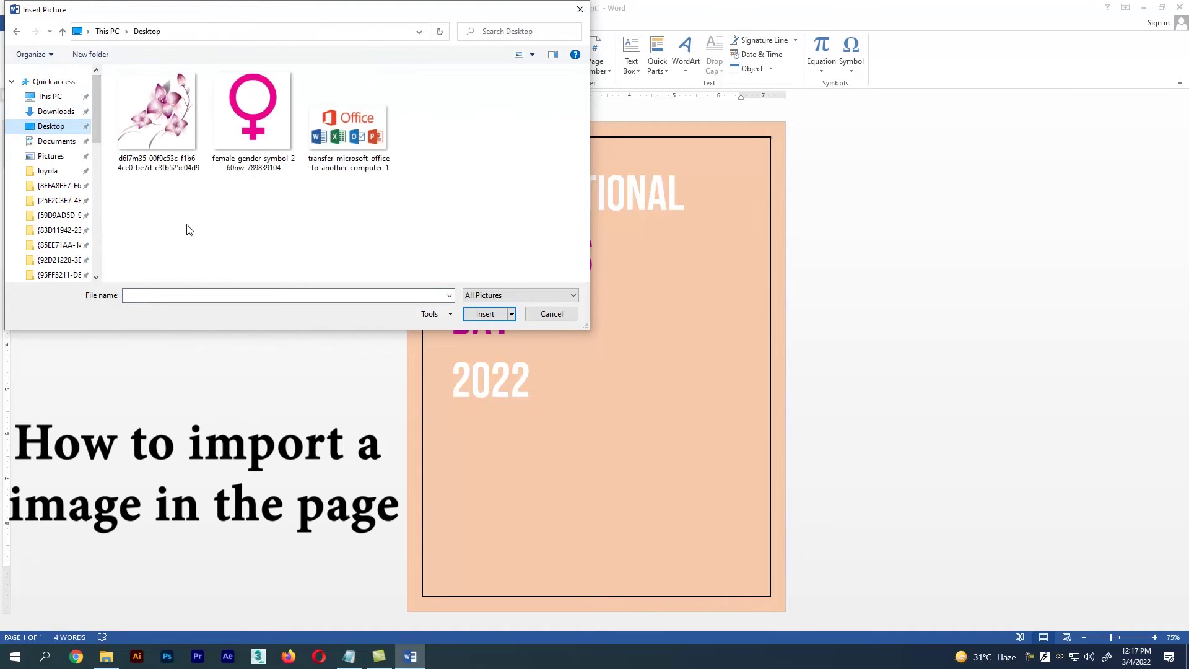
pyautogui.click(269, 131)
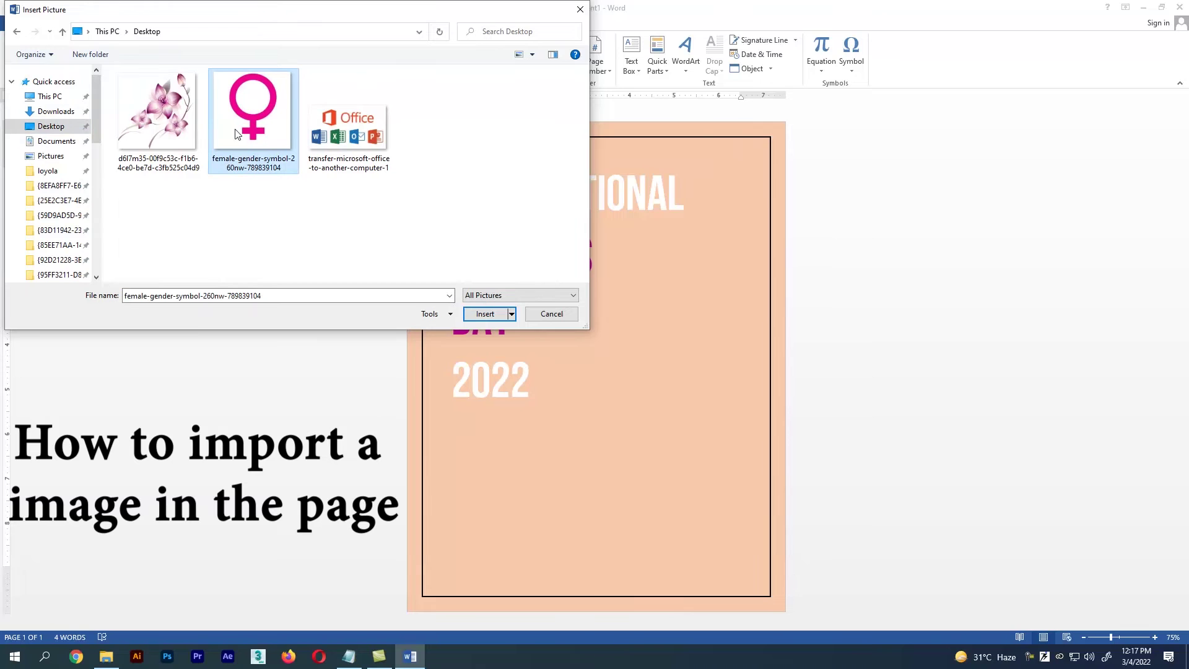
pyautogui.click(484, 314)
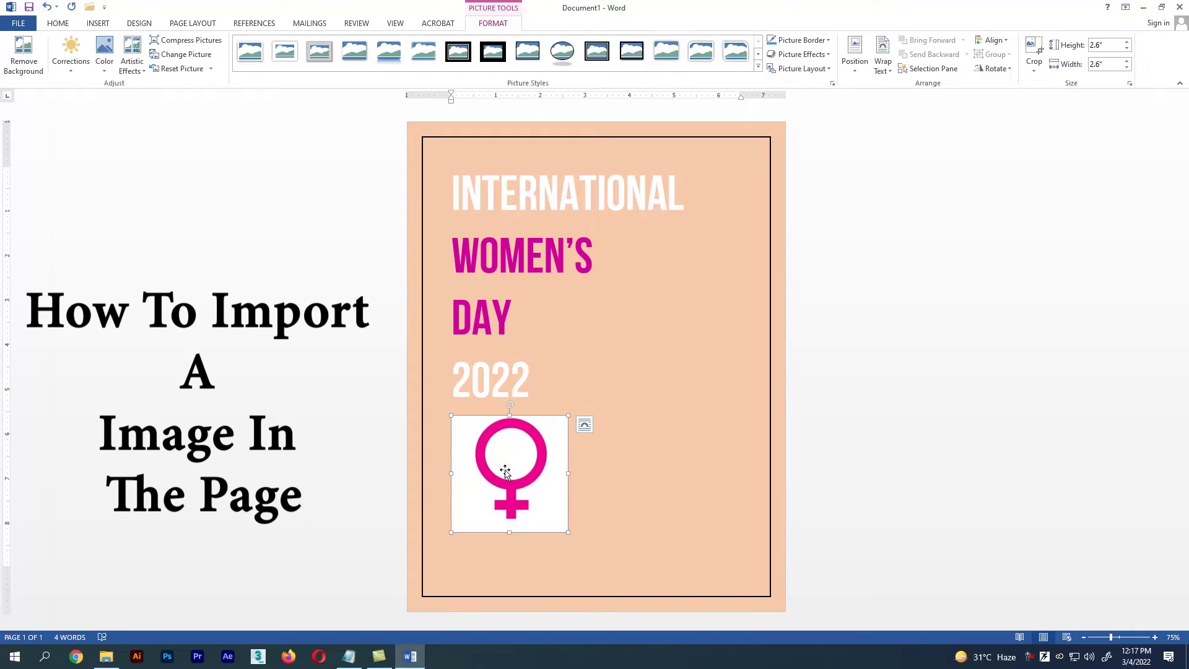
pyautogui.click(594, 487)
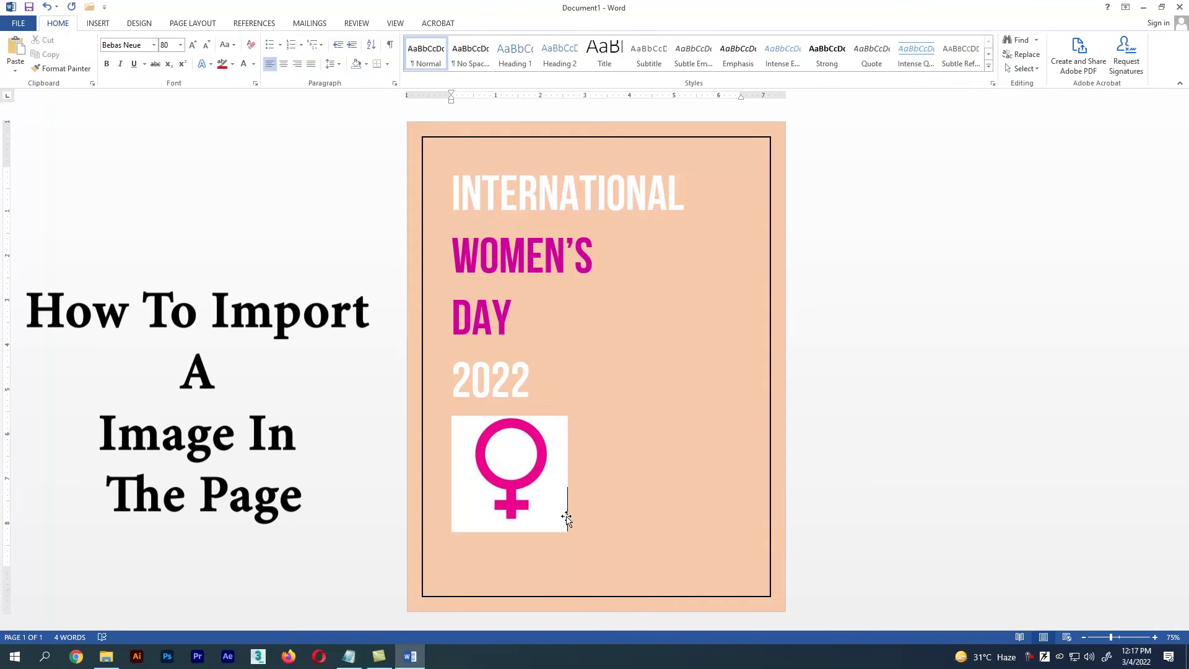
pyautogui.click(536, 481)
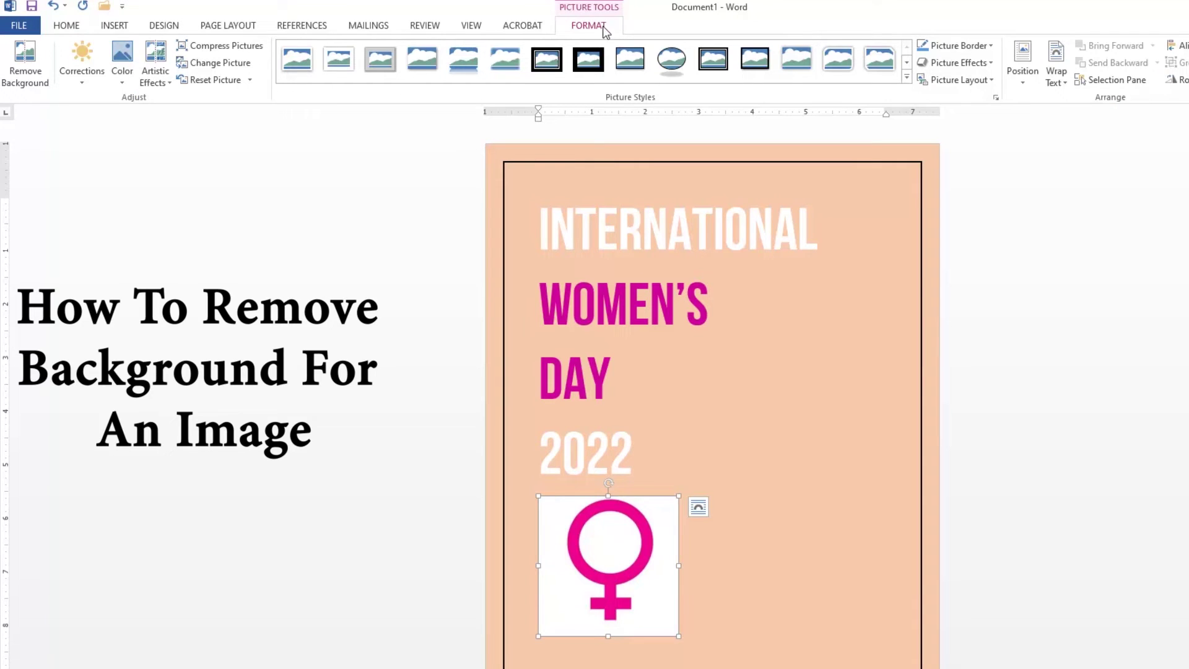
# Step: Remove the symbol picture's white background, stretching the kept area to all four image edges
pyautogui.click(25, 68)
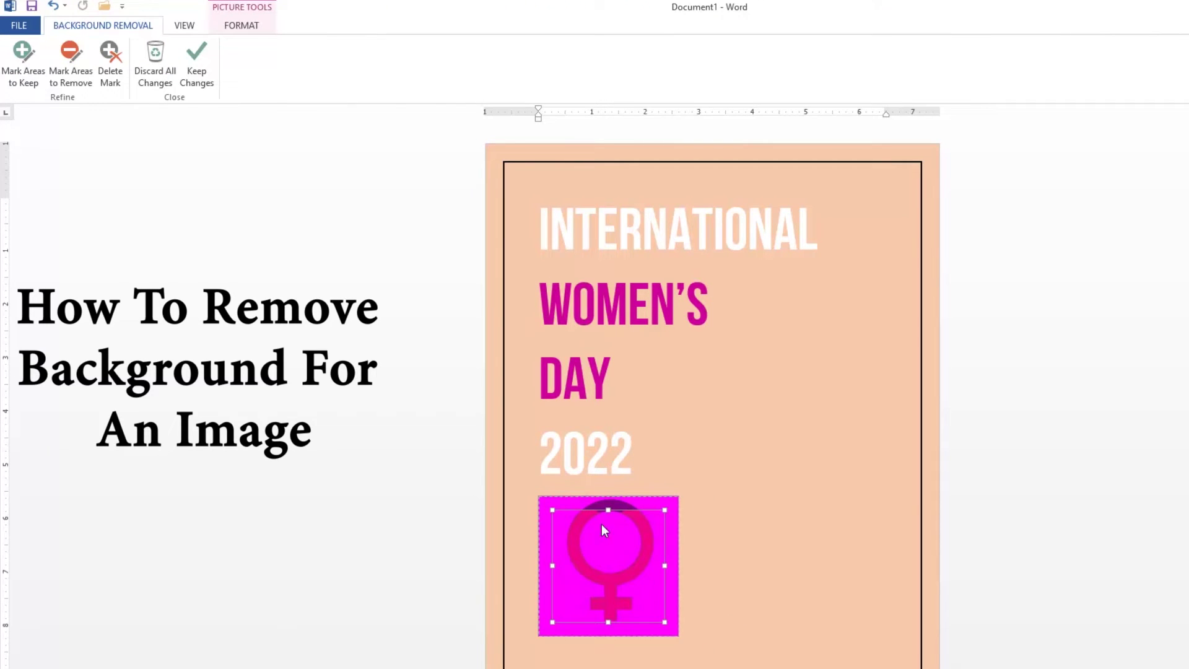
pyautogui.moveTo(615, 507); pyautogui.dragTo(609, 496)
pyautogui.moveTo(669, 556); pyautogui.dragTo(675, 556)
pyautogui.moveTo(552, 559); pyautogui.dragTo(539, 559)
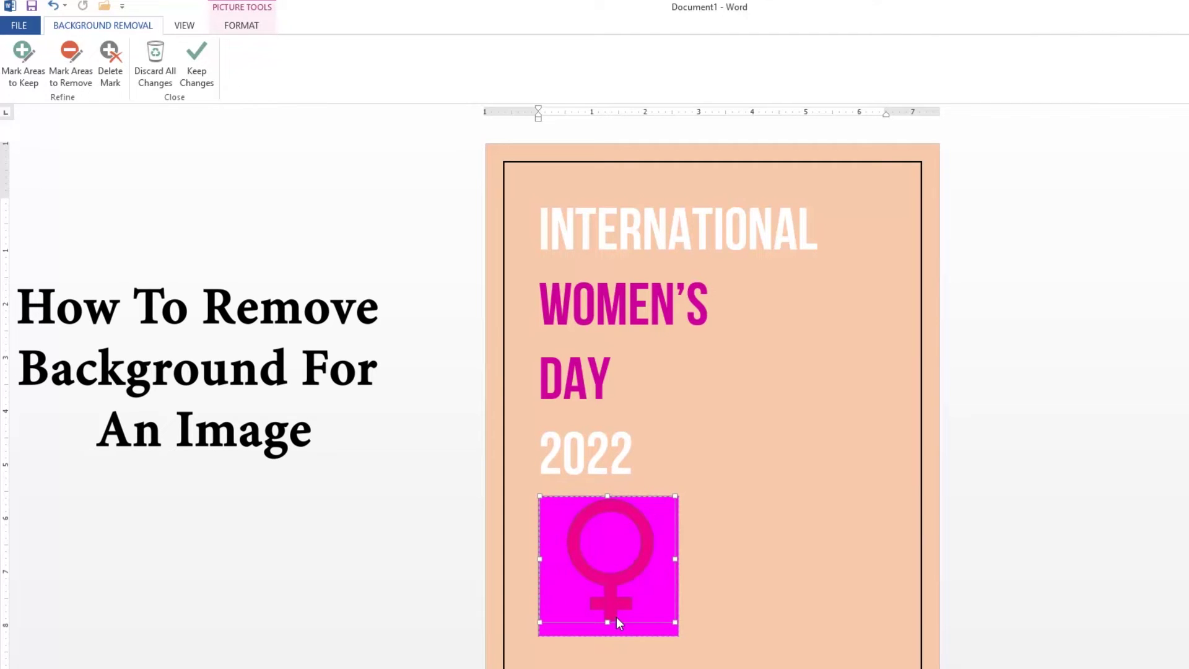
pyautogui.moveTo(607, 624); pyautogui.dragTo(607, 632)
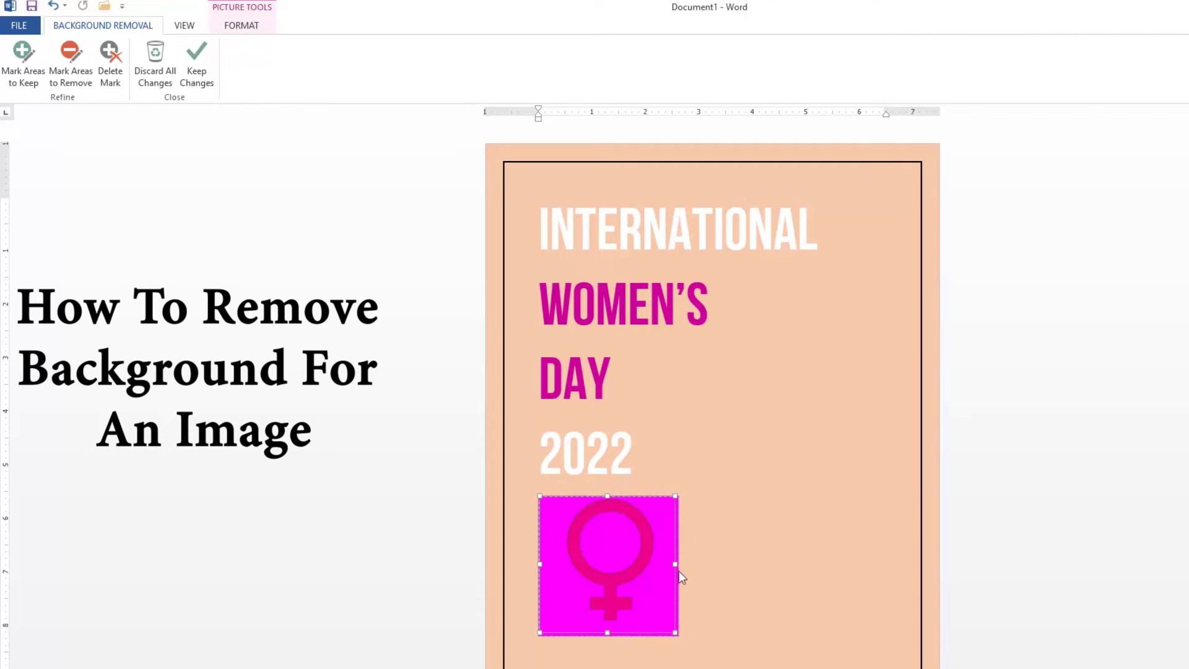
pyautogui.click(199, 84)
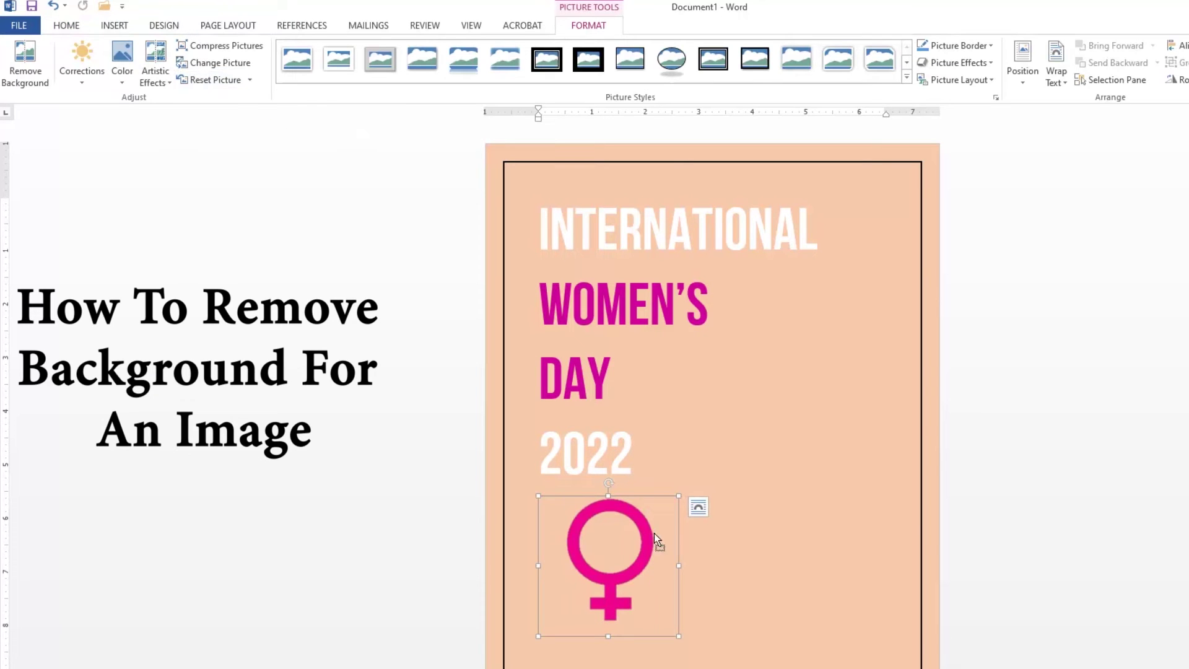